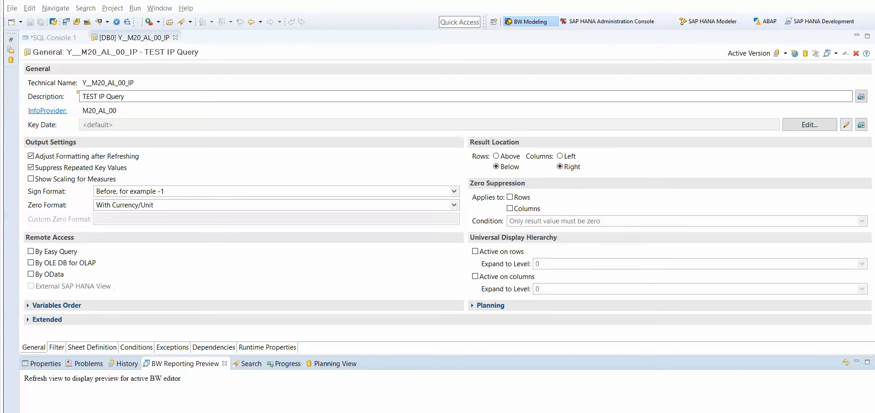
# Step: Switch to the SAP GUI display of planning sequence M20_S_00 and examine the planning function used in its steps
pyautogui.moveTo(258, 412)
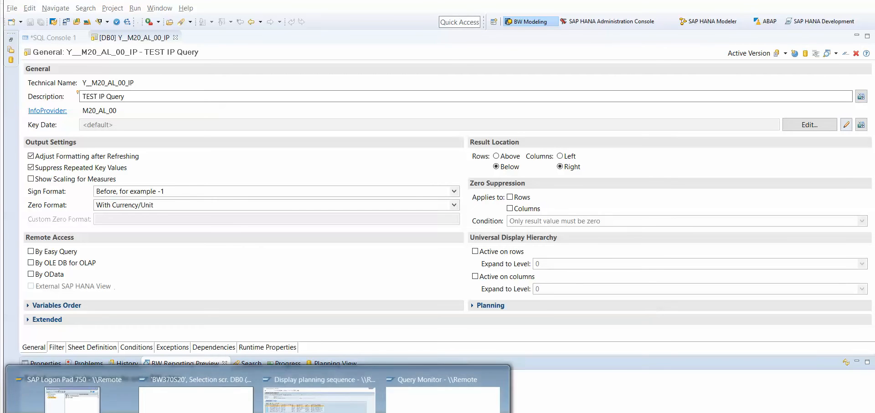
pyautogui.click(315, 397)
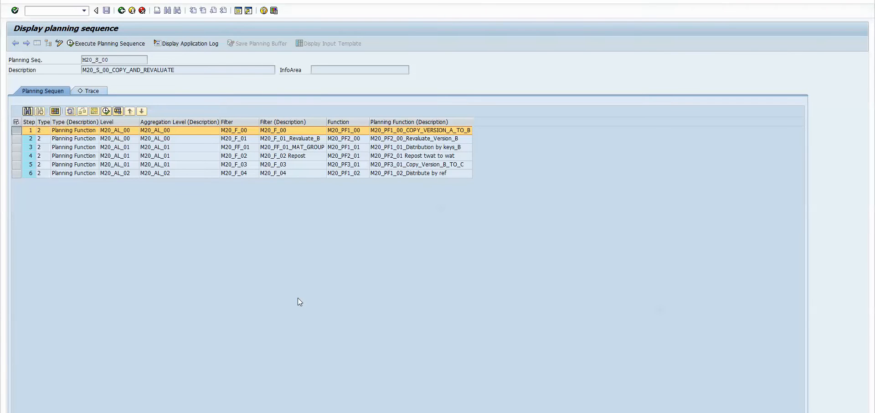
pyautogui.click(353, 131)
pyautogui.click(354, 139)
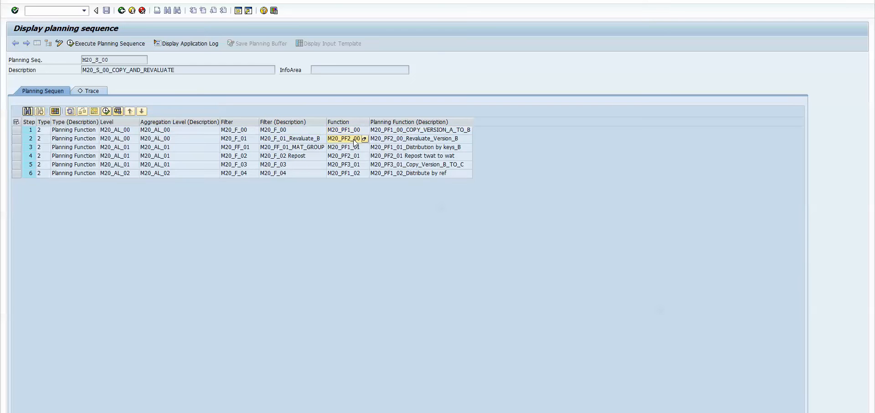
pyautogui.click(391, 131)
pyautogui.click(353, 141)
pyautogui.click(354, 148)
pyautogui.click(353, 164)
pyautogui.click(355, 175)
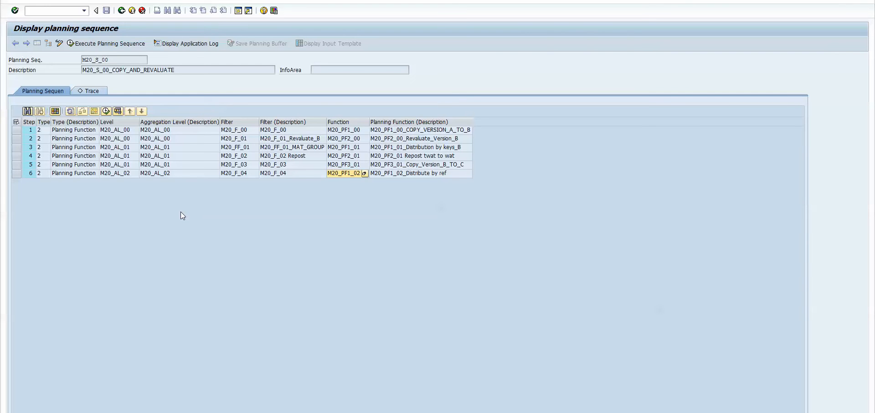
# Step: Select steps 1 and 2 of the planning sequence and examine the aggregation level they use
pyautogui.click(18, 130)
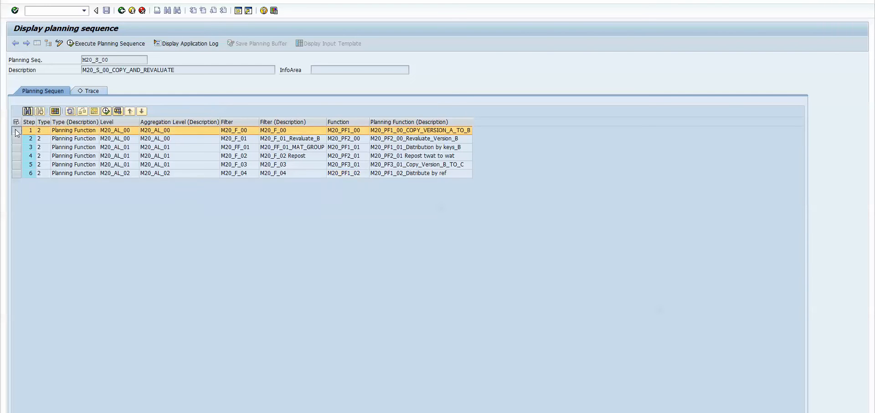
pyautogui.keyDown('ctrl'); pyautogui.click(18, 139); pyautogui.keyUp('ctrl')
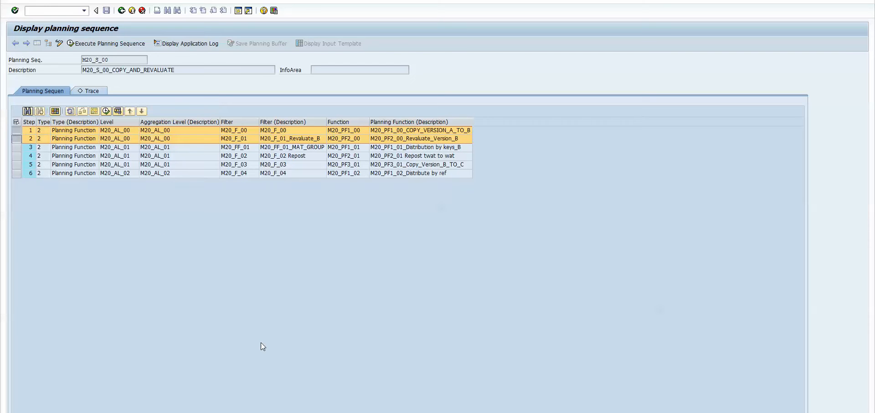
pyautogui.click(126, 132)
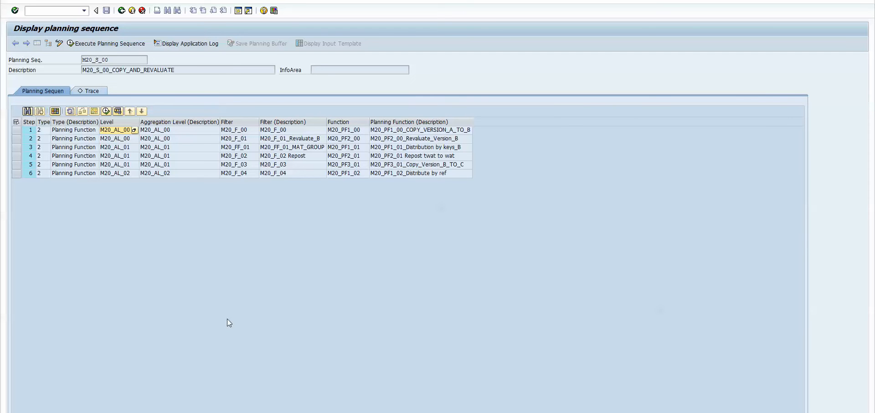
# Step: Switch to the BW Modeling query and check its technical name and InfoProvider against the planning sequence's aggregation level
pyautogui.click(251, 392)
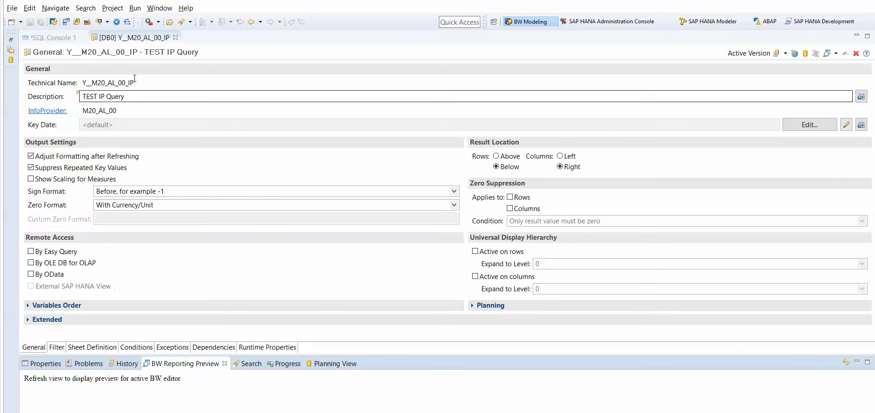
pyautogui.moveTo(132, 82); pyautogui.dragTo(102, 83)
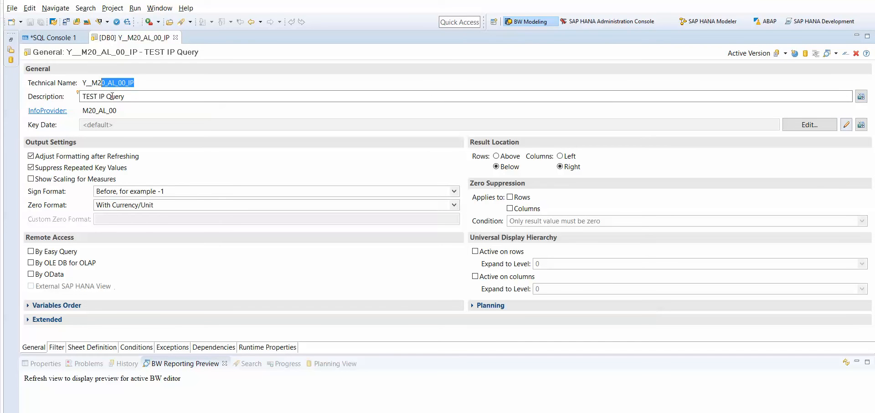
pyautogui.doubleClick(99, 113)
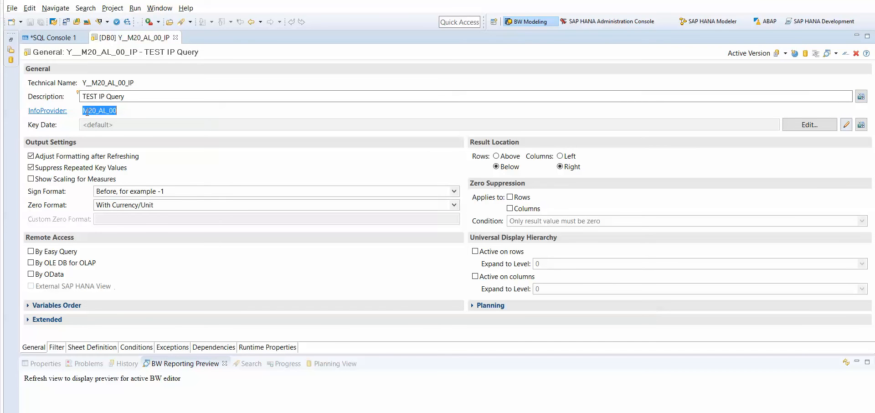
pyautogui.click(121, 110)
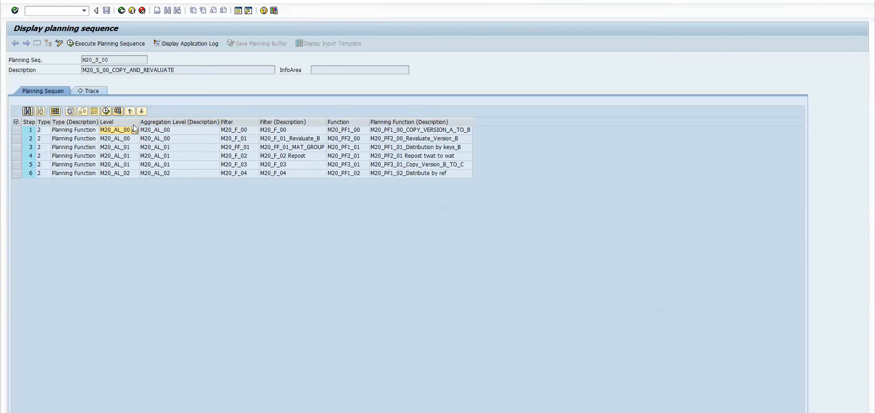
pyautogui.click(117, 136)
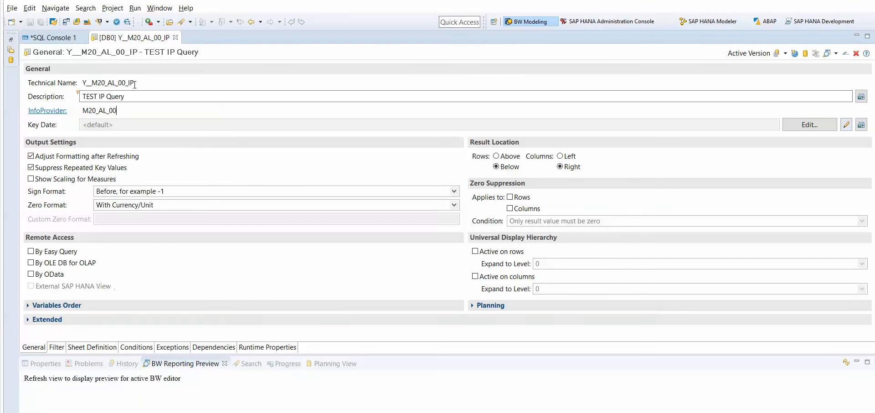
pyautogui.moveTo(117, 110); pyautogui.dragTo(83, 110)
# Step: Expand the query's Planning settings and examine the input mode, calculation, new lines and disaggregation options
pyautogui.click(472, 308)
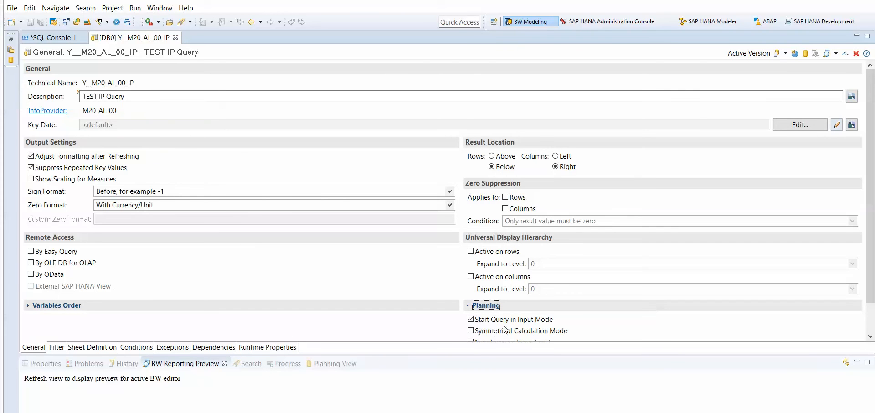
pyautogui.click(468, 310)
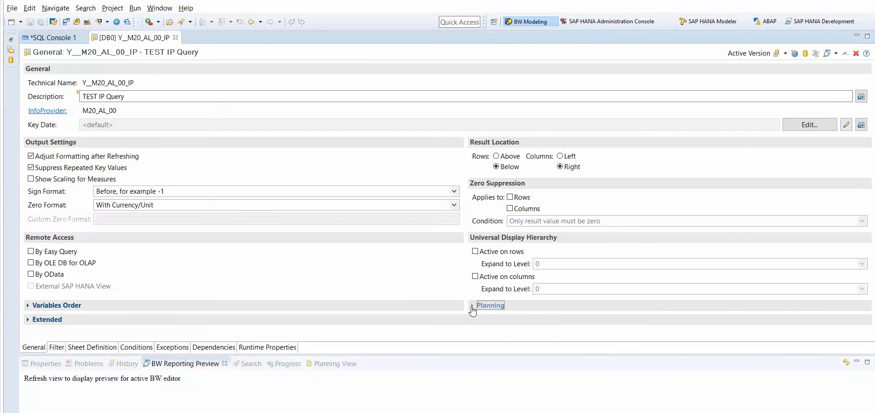
pyautogui.click(472, 310)
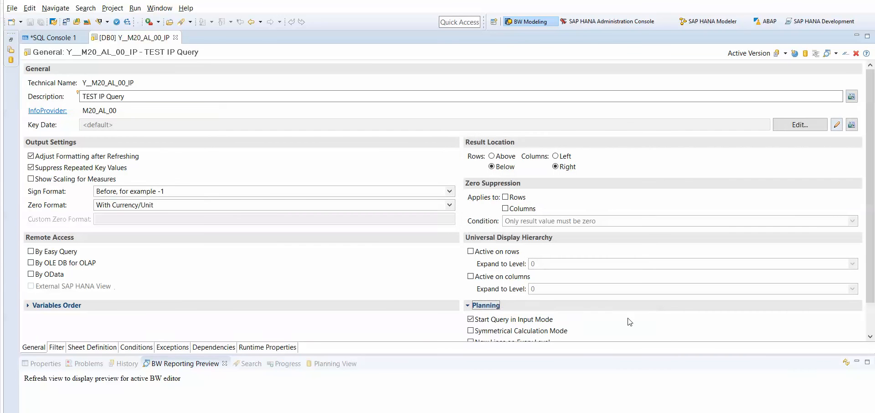
pyautogui.click(870, 338)
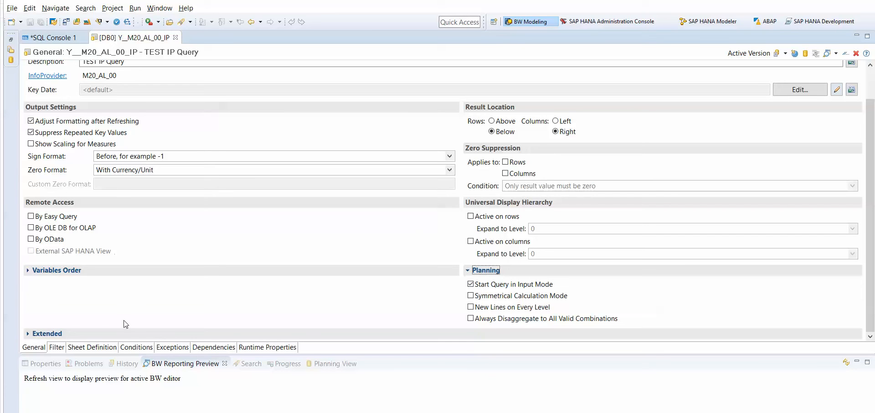
# Step: In the sheet definition, set Sales quantity's planning properties to Input-Ready, Disaggregate Entered Value and equal distribution
pyautogui.click(94, 347)
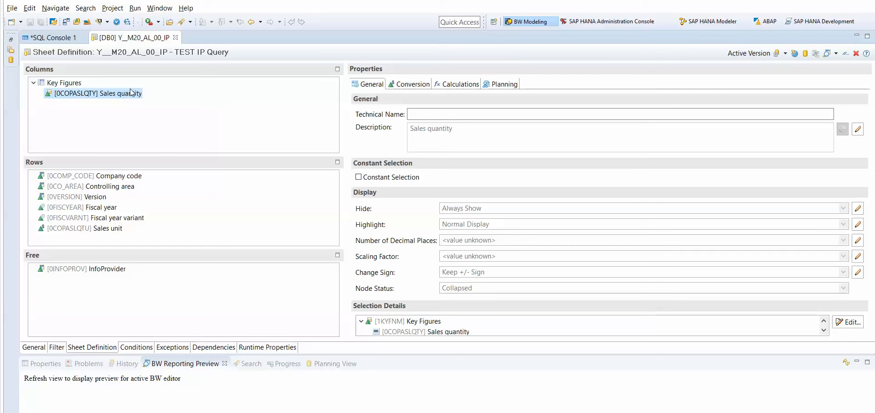
pyautogui.click(38, 349)
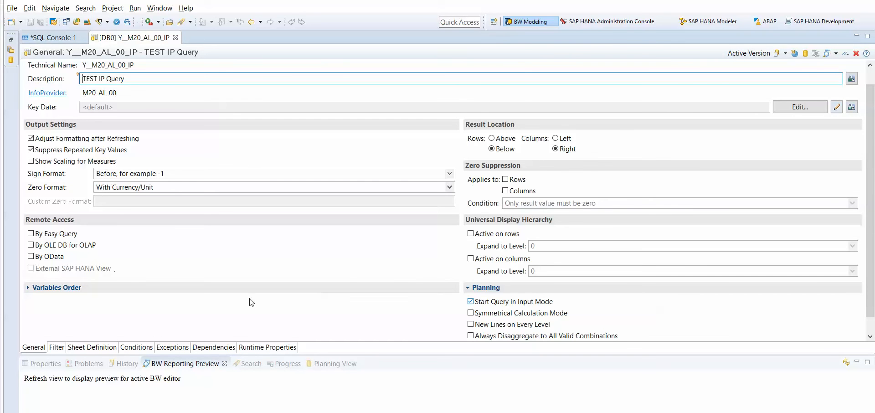
pyautogui.click(102, 348)
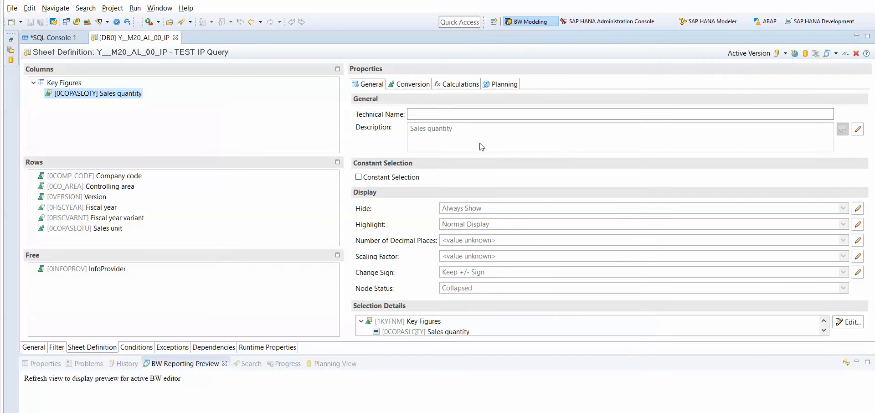
pyautogui.click(504, 86)
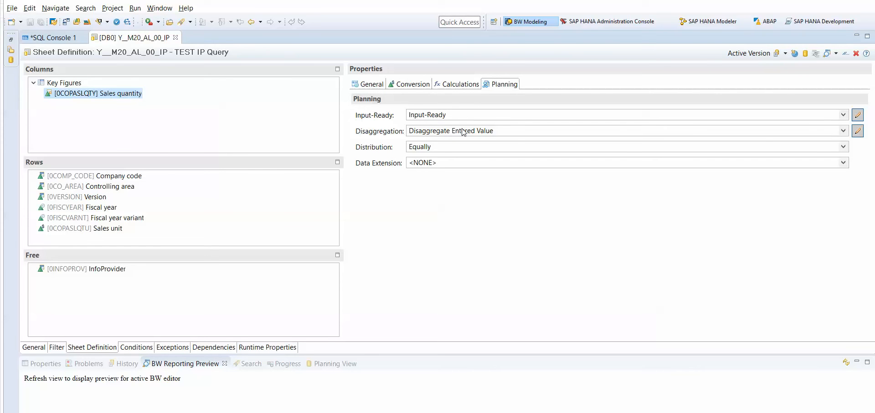
pyautogui.click(844, 115)
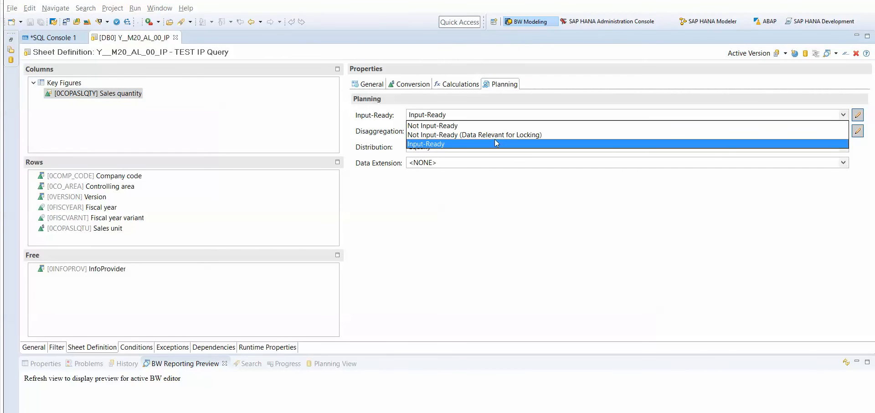
pyautogui.click(441, 147)
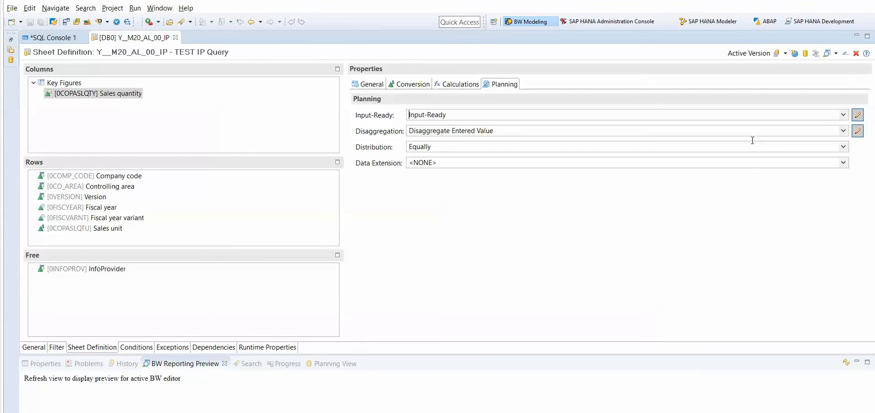
pyautogui.click(844, 131)
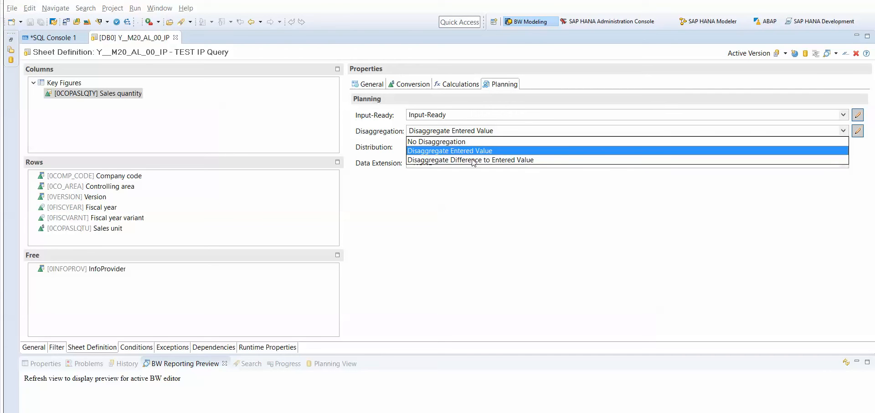
pyautogui.click(488, 152)
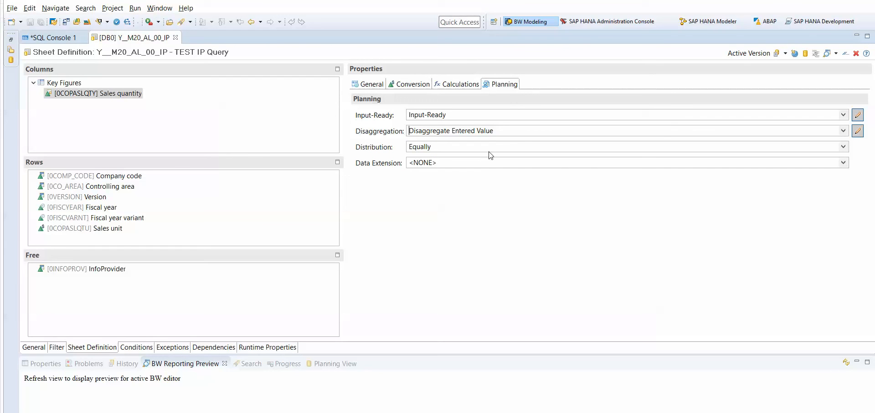
pyautogui.click(498, 149)
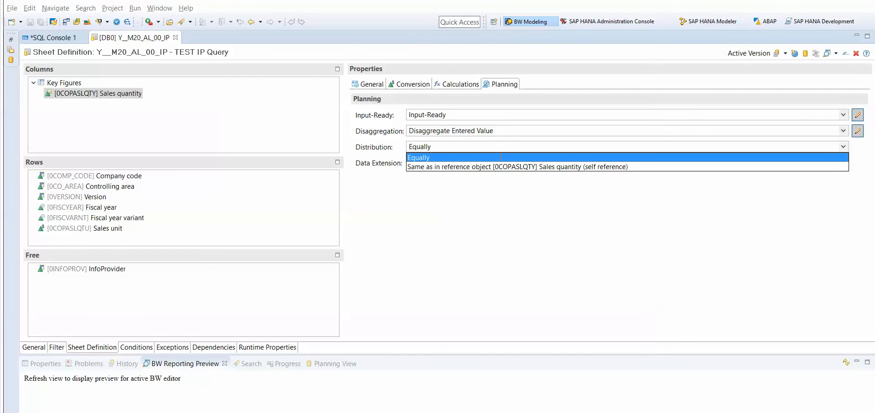
pyautogui.click(501, 160)
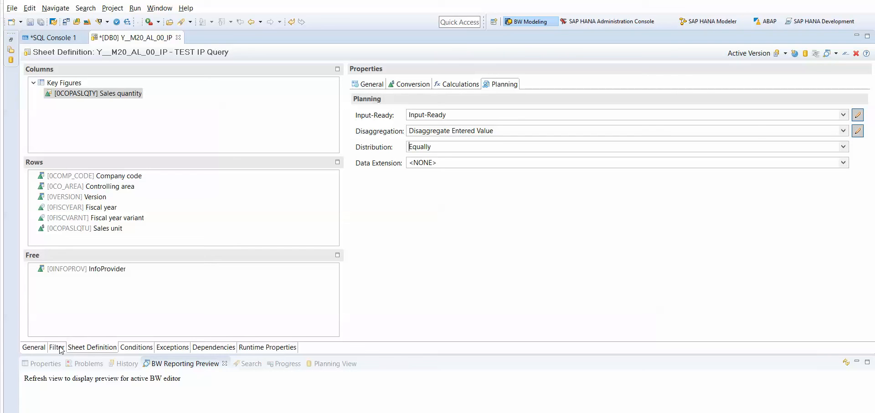
pyautogui.click(69, 96)
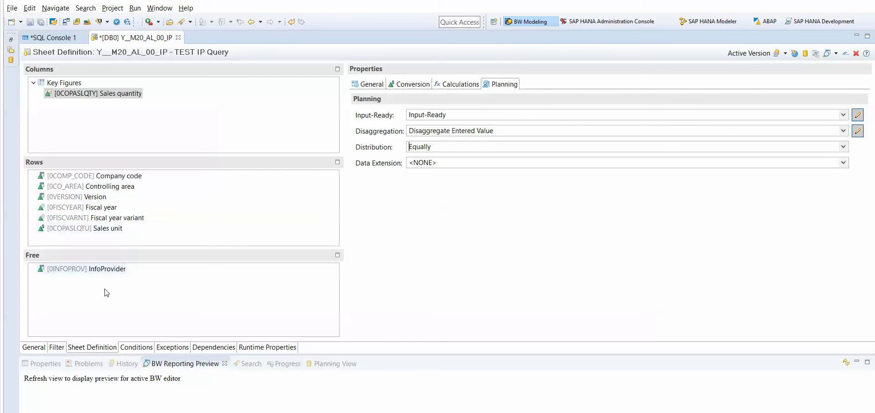
# Step: Examine the query's fixed filter values for InfoProvider, Version and Sales unit
pyautogui.click(55, 348)
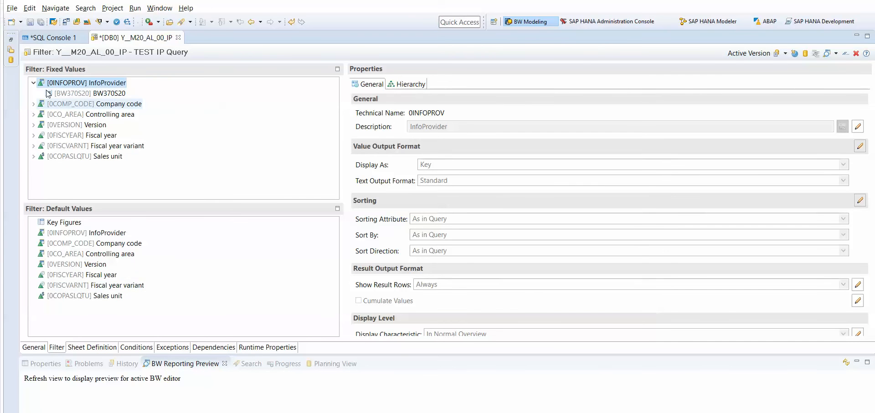
pyautogui.click(33, 83)
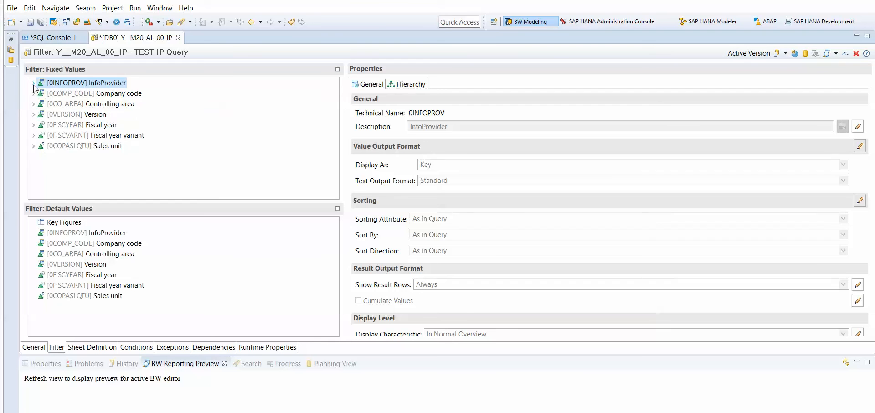
pyautogui.click(33, 84)
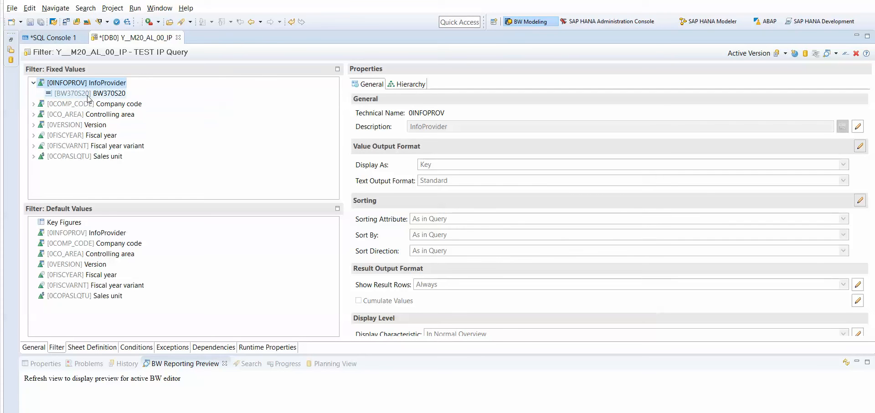
pyautogui.click(33, 84)
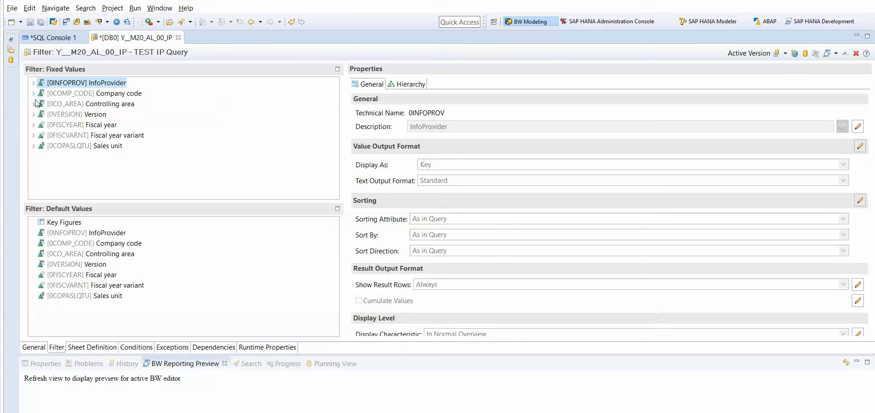
pyautogui.click(33, 114)
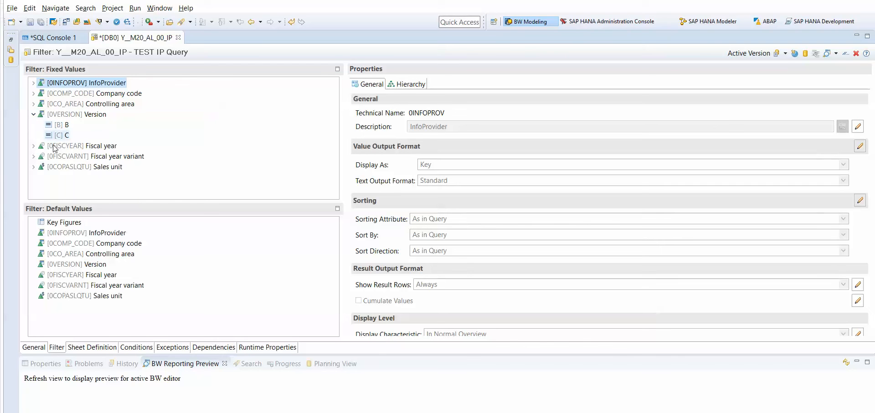
pyautogui.click(34, 167)
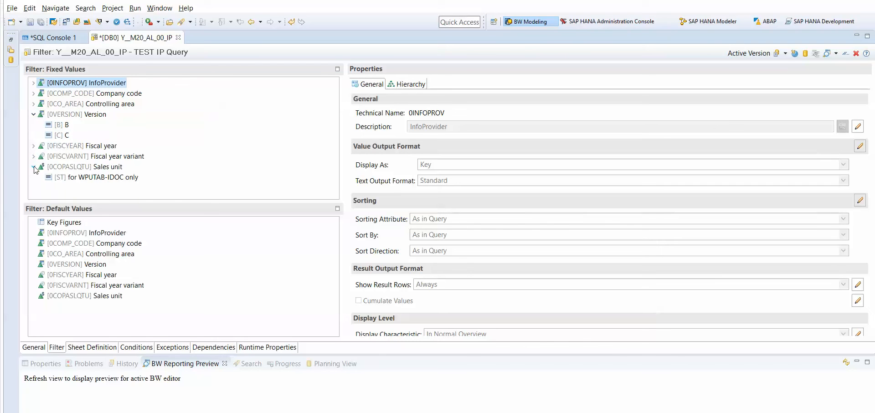
pyautogui.click(34, 167)
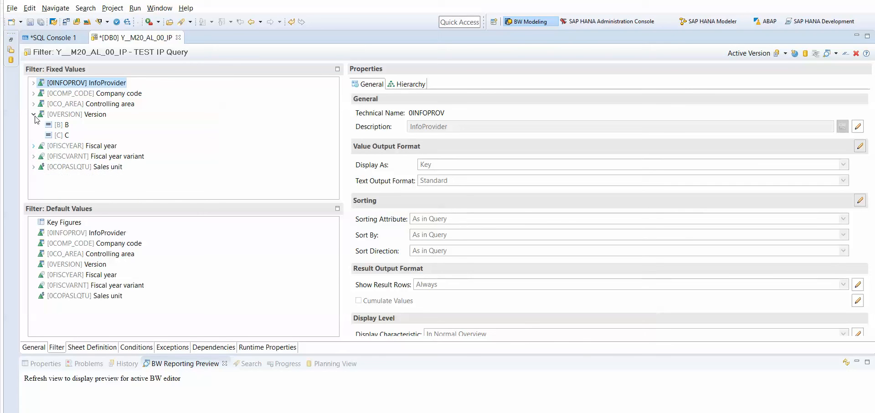
pyautogui.click(34, 115)
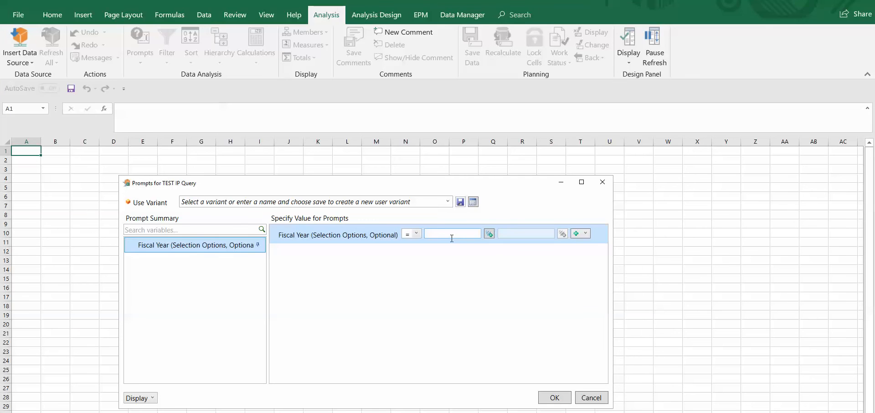
# Step: Run TEST IP Query for Fiscal Year 2017
pyautogui.click(446, 235)
pyautogui.write('2017')
pyautogui.click(556, 397)
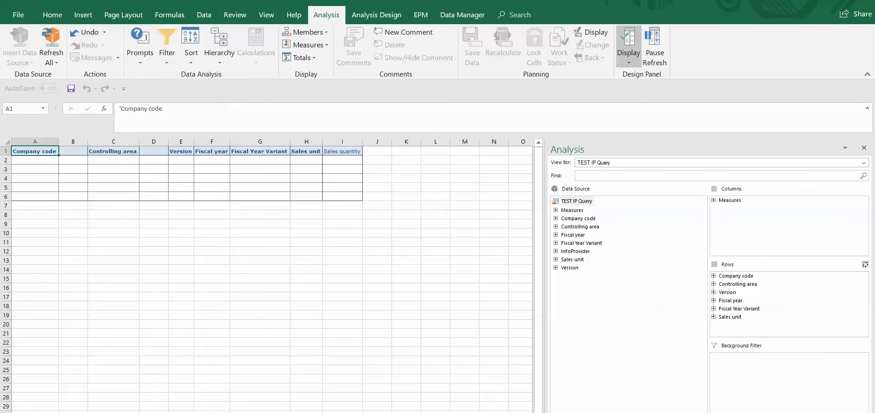
# Step: Switch to SAP GUI and list the contents of BW370S20 to check its existing records, and return to the Excel workbook
pyautogui.moveTo(219, 412)
pyautogui.click(219, 395)
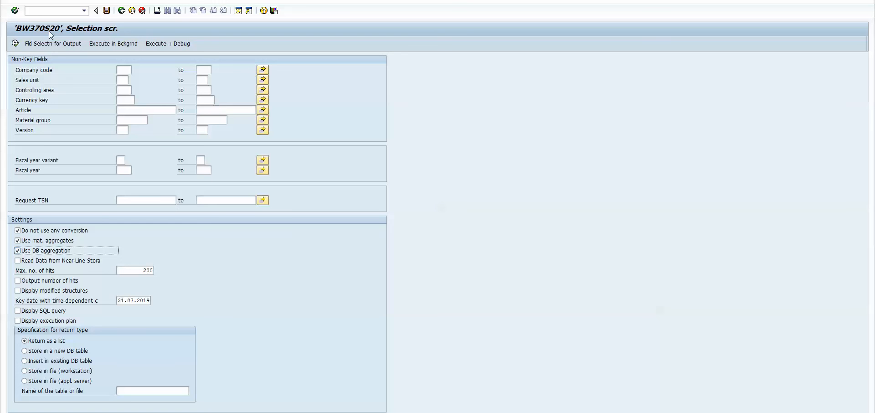
pyautogui.click(16, 43)
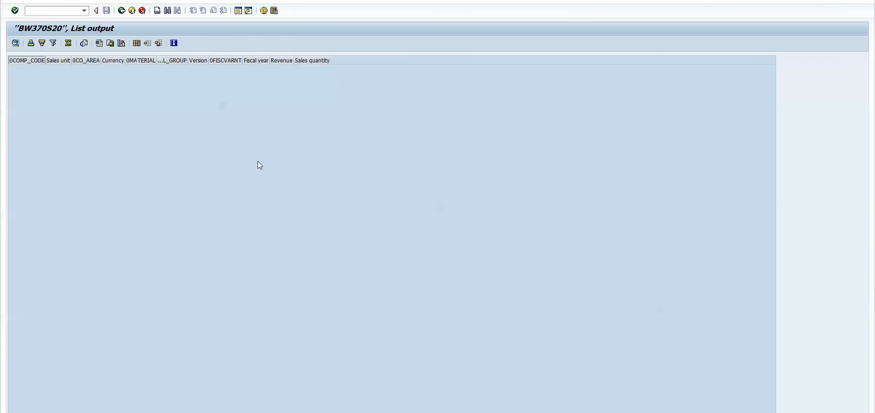
pyautogui.moveTo(293, 410)
pyautogui.click(294, 397)
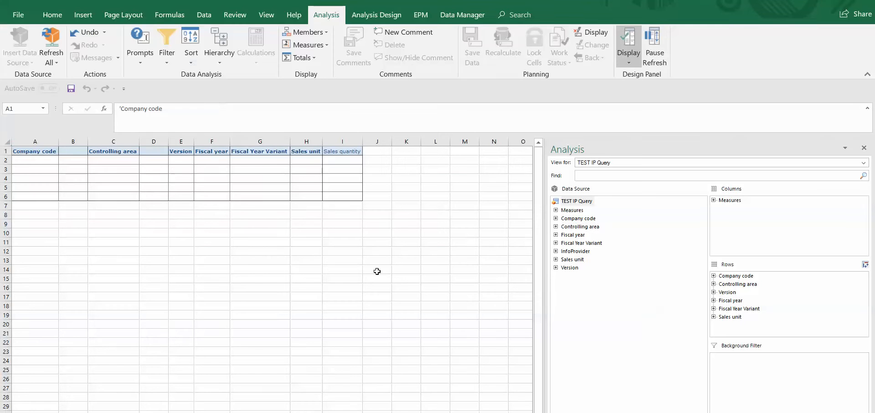
# Step: Add planning function M20_PF1_00 to Book1, taking its technical name from step 1 of the planning sequence
pyautogui.click(255, 221)
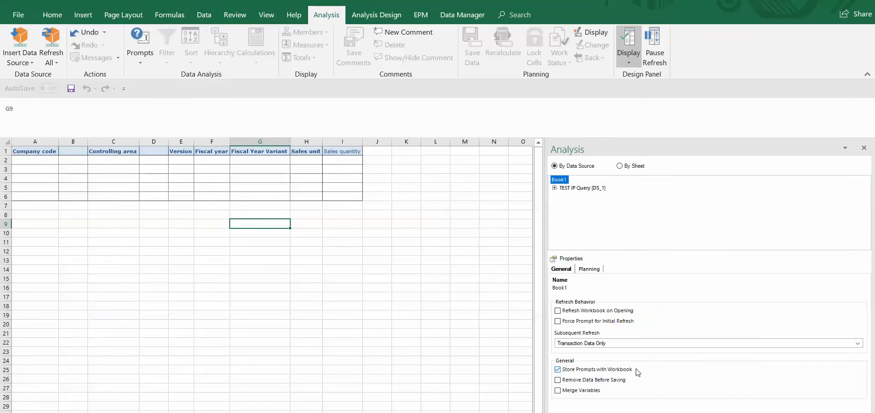
pyautogui.click(563, 180)
pyautogui.rightClick(562, 181)
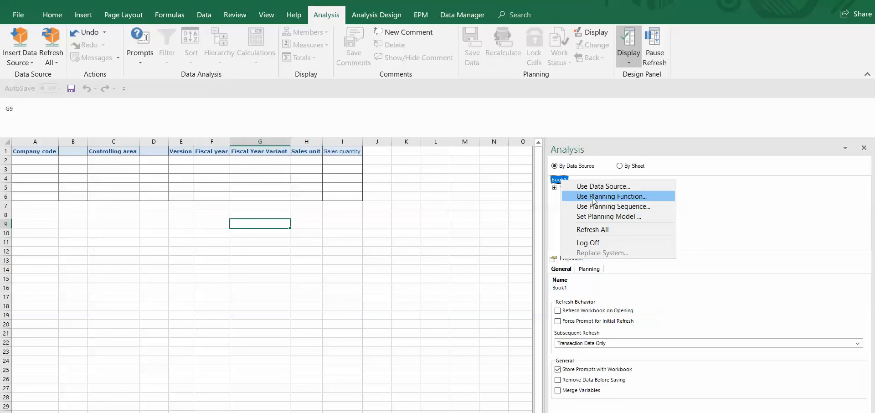
pyautogui.click(621, 200)
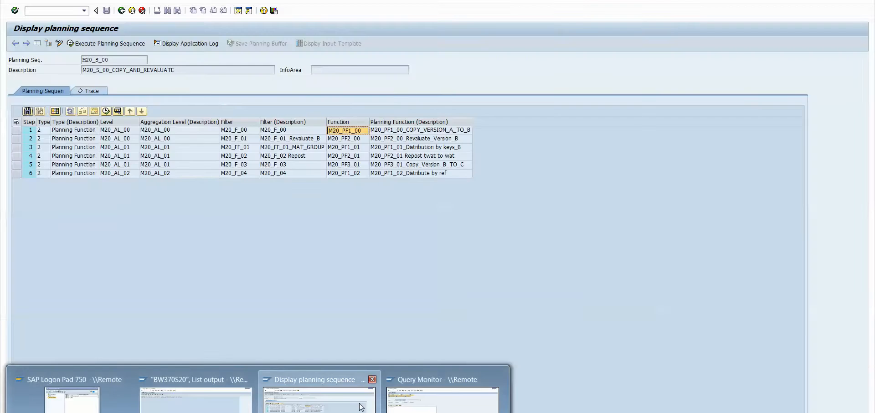
pyautogui.click(348, 405)
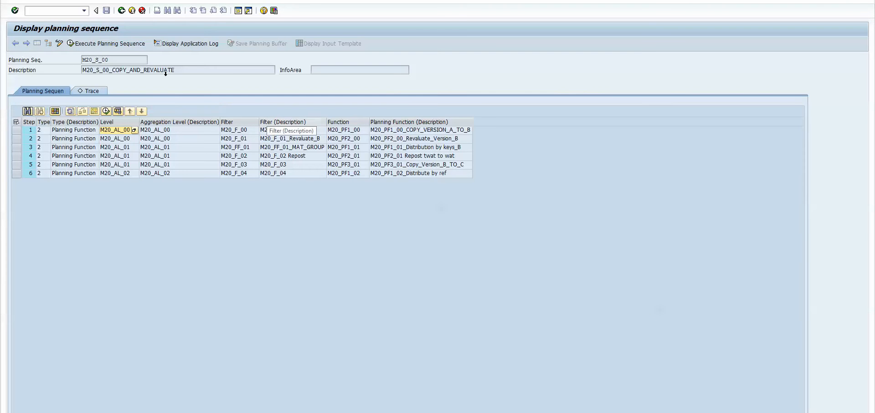
pyautogui.click(355, 132)
pyautogui.click(355, 132)
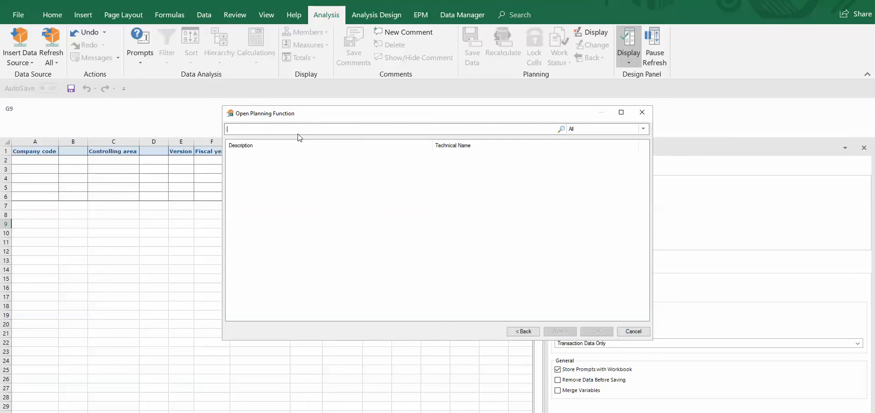
pyautogui.write('M20_PF1_00')
pyautogui.click(561, 129)
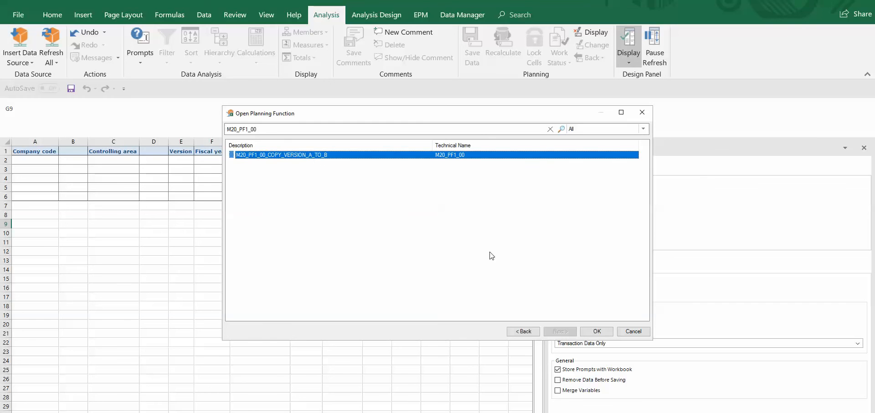
pyautogui.click(597, 331)
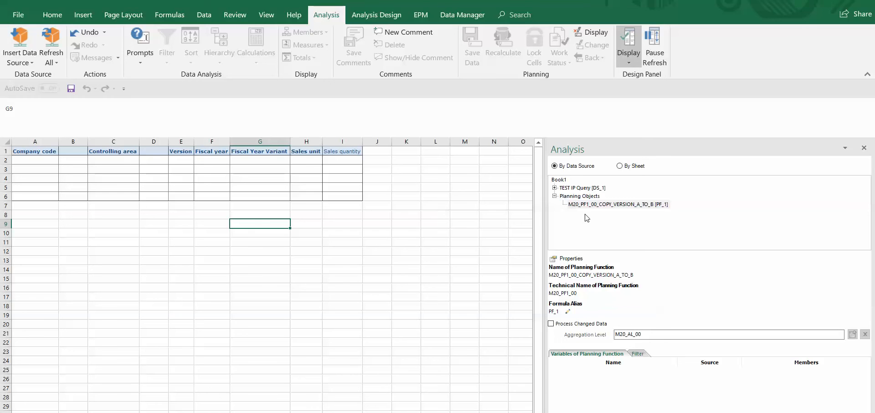
# Step: Execute the planning function M20_PF1_00_COPY_VERSION_A_TO_B from the workbook's planning objects
pyautogui.click(614, 206)
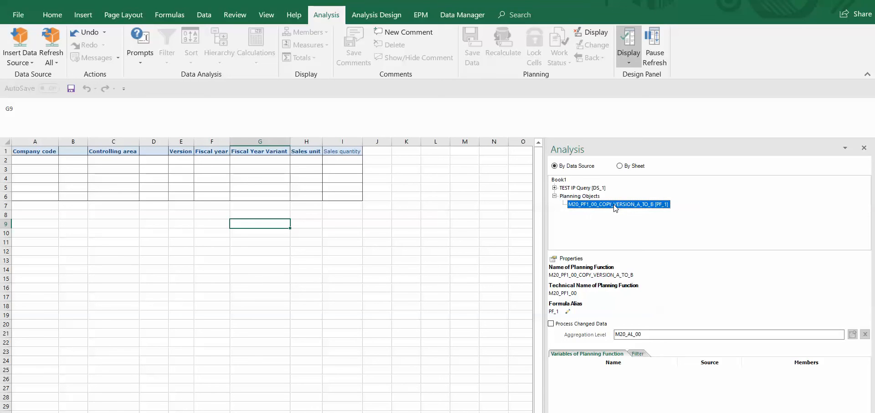
pyautogui.rightClick(615, 209)
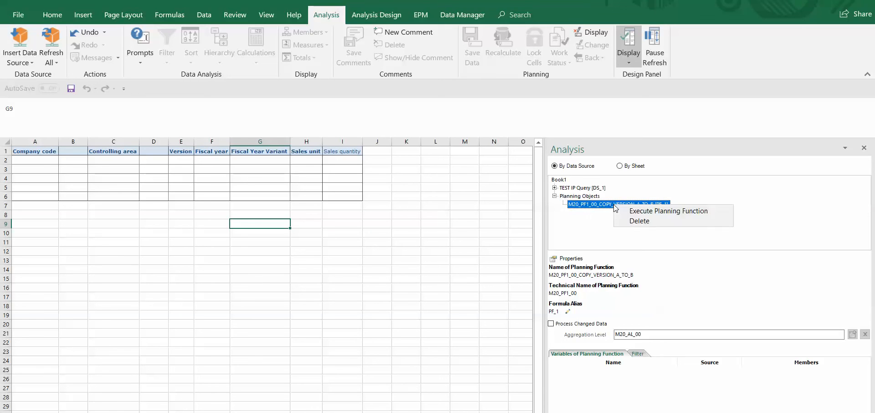
pyautogui.click(644, 212)
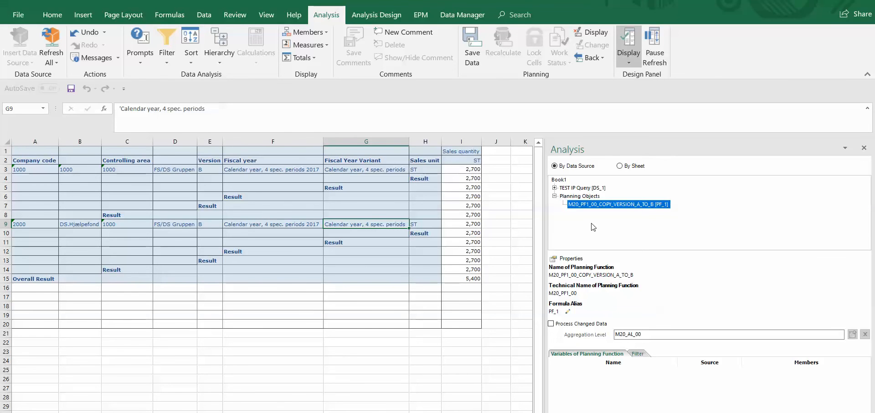
# Step: Open step 1's function M20_PF1_00 from the planning sequence in SAP GUI and examine its copy from-to parameters
pyautogui.hotkey('alt', 'Tab')
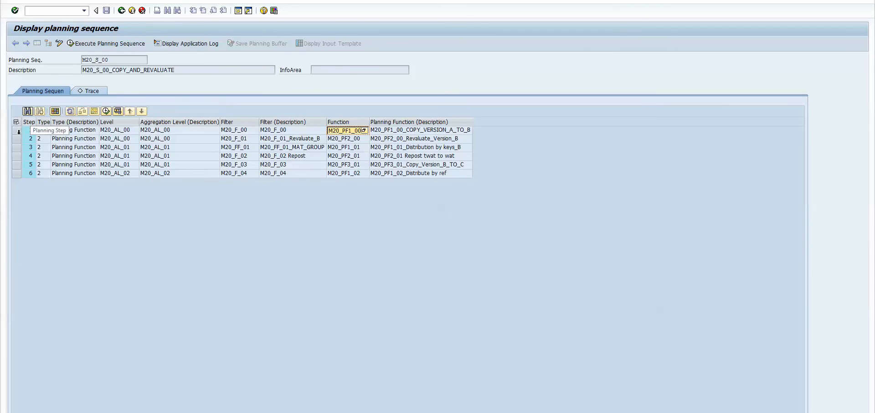
pyautogui.click(18, 132)
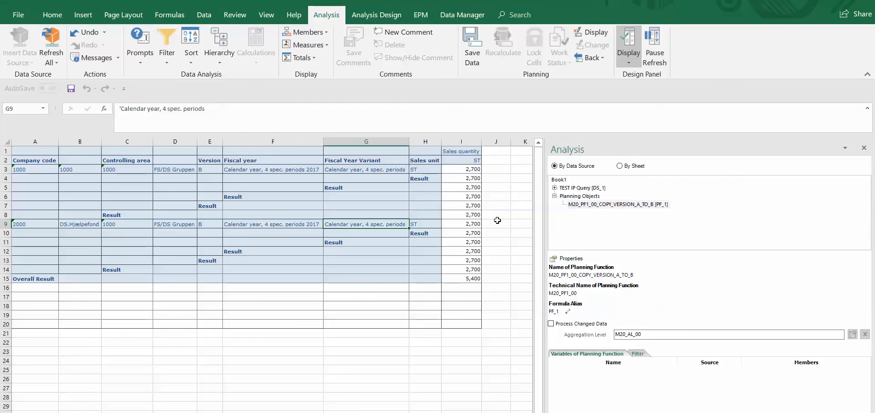
pyautogui.hotkey('alt', 'Tab')
pyautogui.doubleClick(352, 132)
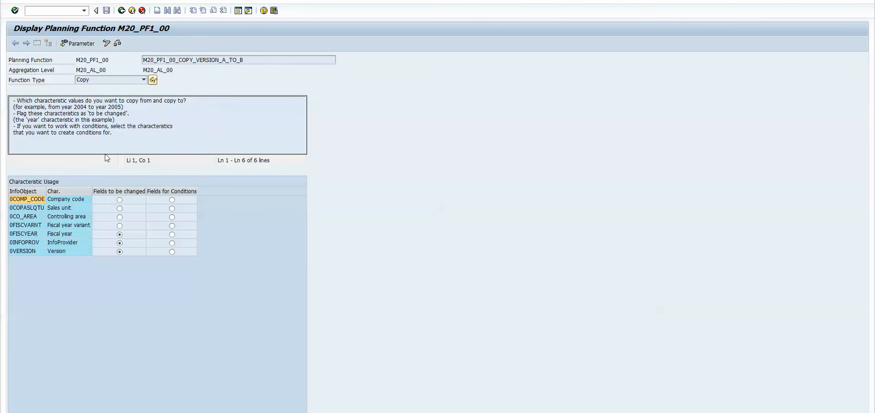
pyautogui.click(84, 45)
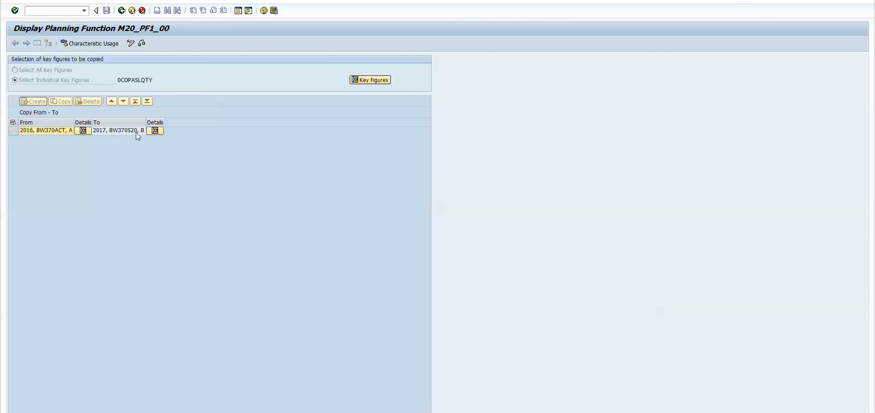
# Step: Save the copied planning data in Excel and list the BW370S20 contents again in SAP GUI to check the stored records
pyautogui.hotkey('alt', 'Tab')
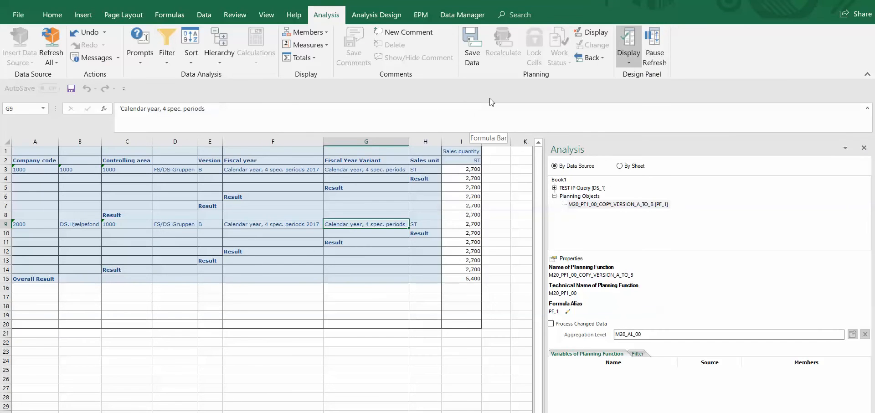
pyautogui.click(474, 56)
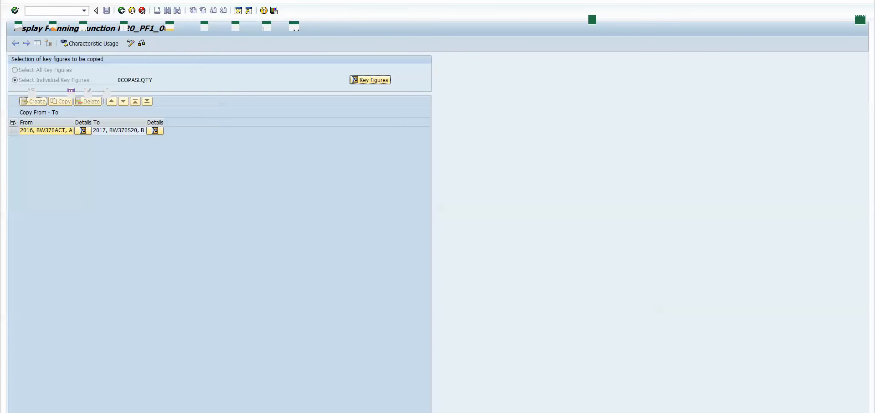
pyautogui.click(196, 412)
pyautogui.click(196, 396)
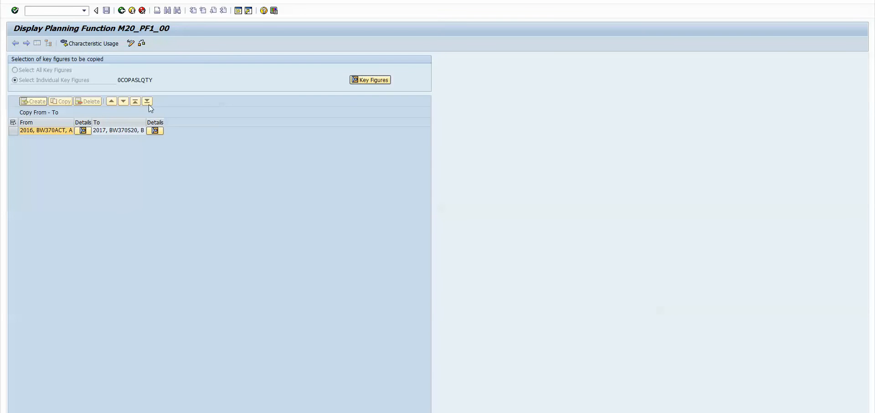
pyautogui.hotkey('alt', 'Tab')
pyautogui.click(124, 13)
pyautogui.click(16, 43)
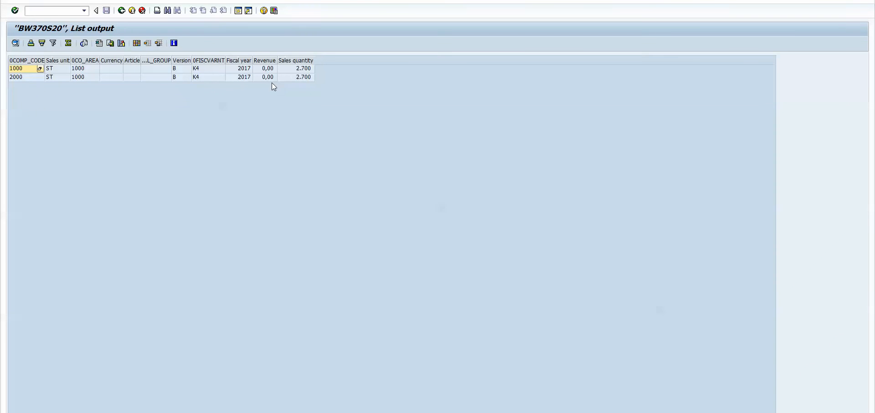
pyautogui.click(303, 68)
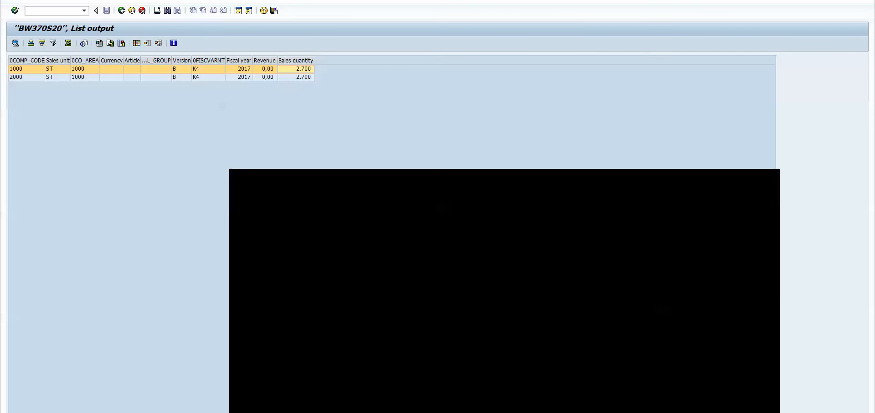
# Step: Return to the planning sequence M20_S_00 and examine step 2 and its revaluation function
pyautogui.moveTo(328, 412)
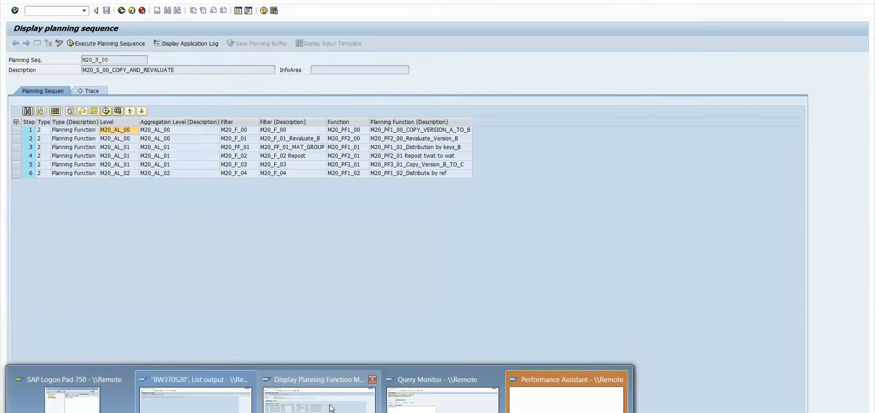
pyautogui.click(331, 407)
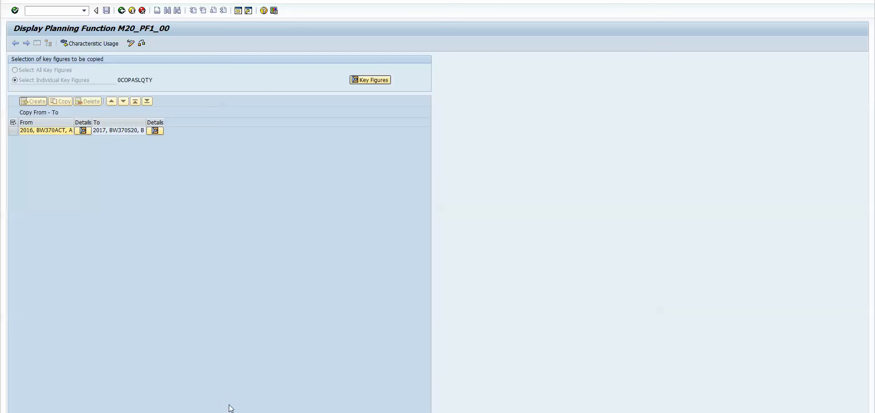
pyautogui.click(122, 10)
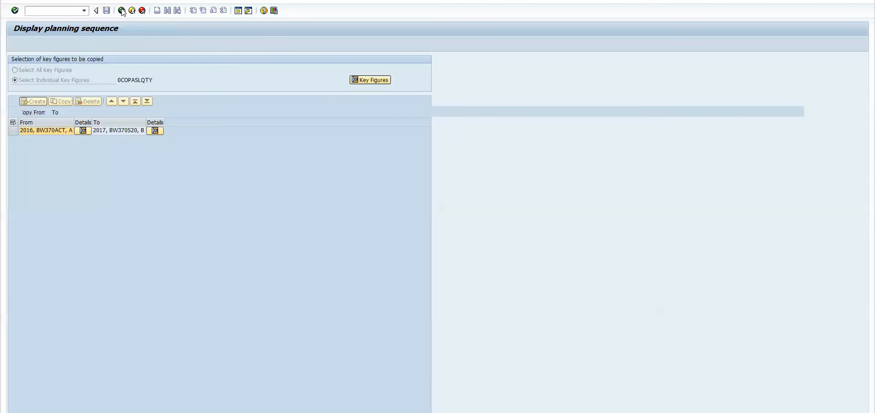
pyautogui.click(17, 140)
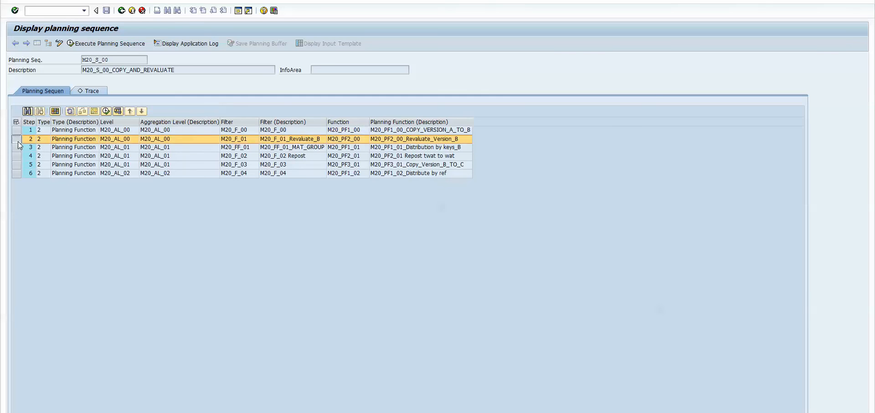
pyautogui.click(367, 140)
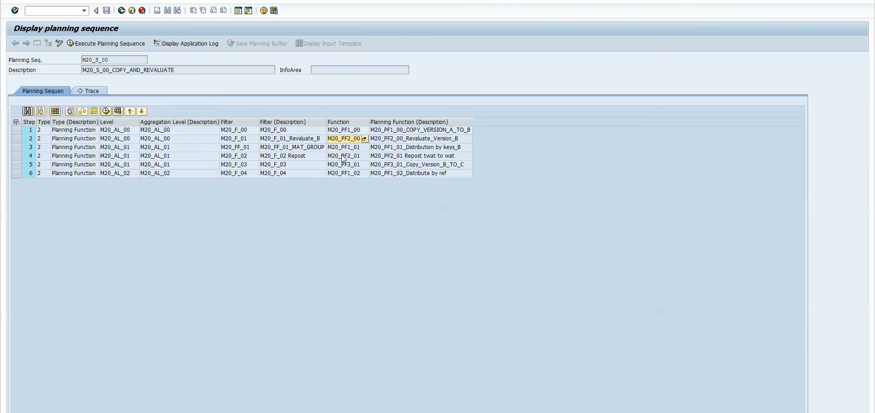
# Step: Open the planning function selection for Book1 in Excel and copy the technical name of sequence step 2's function
pyautogui.moveTo(295, 412)
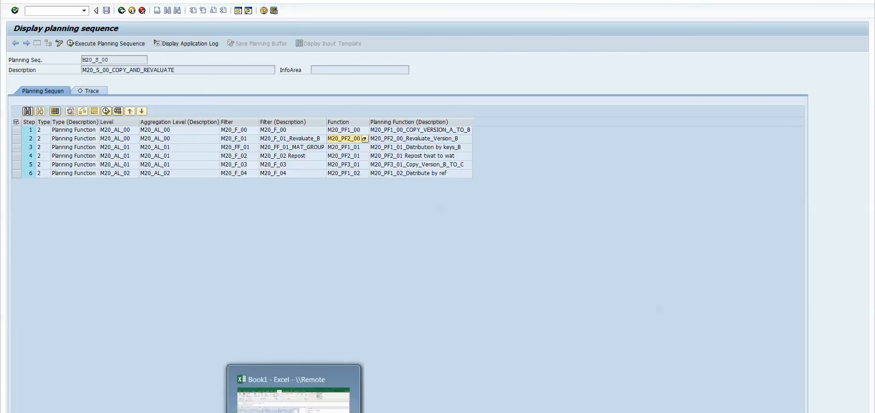
pyautogui.click(294, 397)
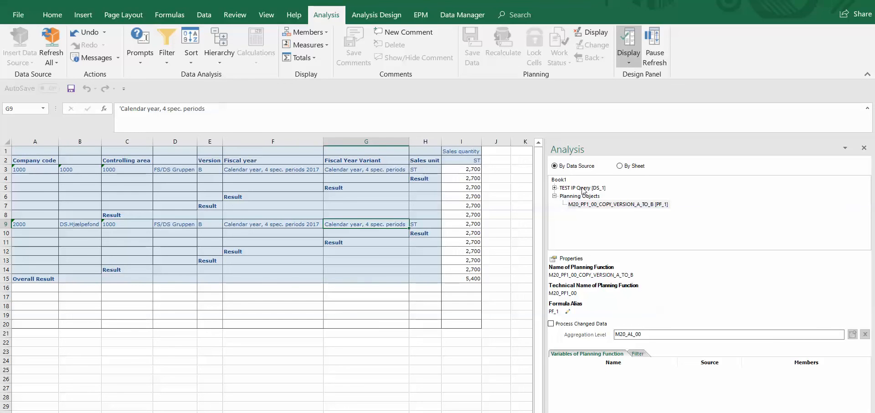
pyautogui.click(560, 179)
pyautogui.rightClick(563, 181)
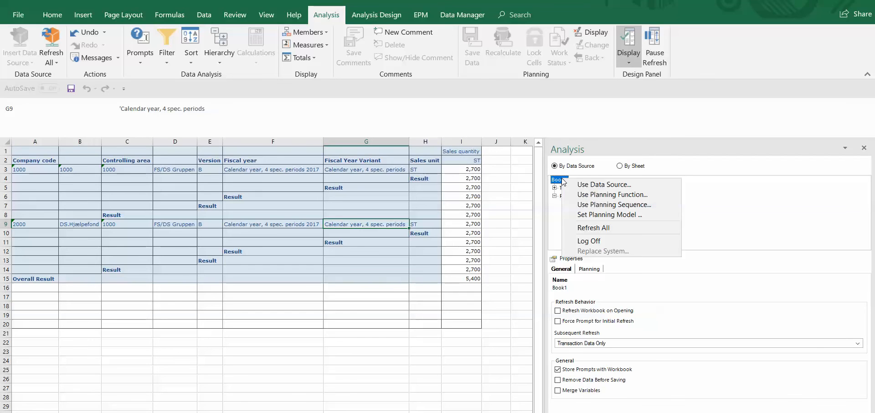
pyautogui.click(594, 197)
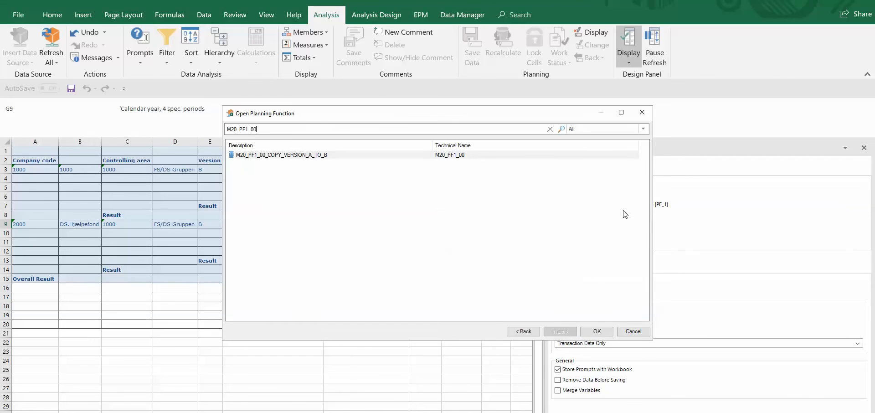
pyautogui.hotkey('alt', 'Tab')
pyautogui.hotkey('alt', 'Tab')
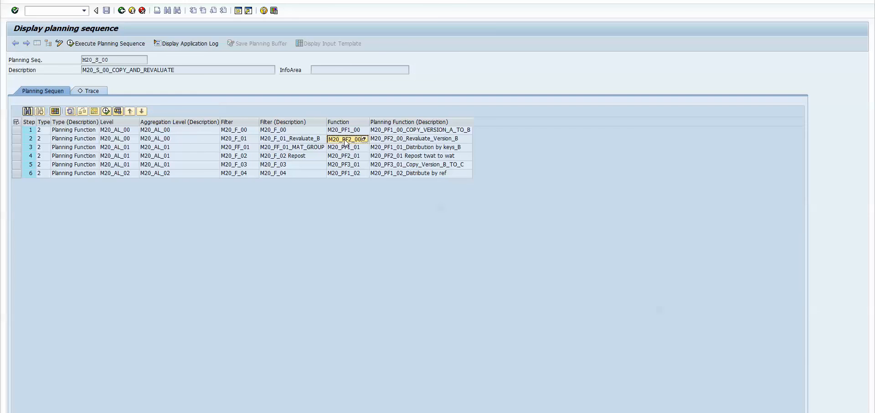
pyautogui.hotkey('alt', 'Tab')
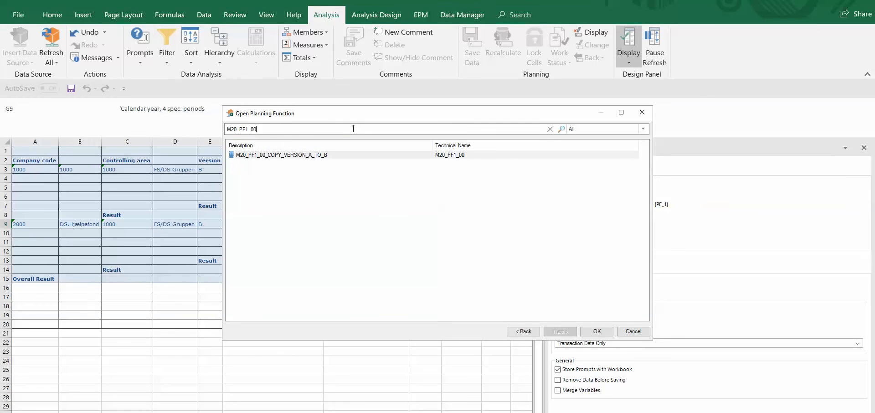
# Step: Search for planning function M20_PF2_00 and add M20_PF2_00_Revaluate_Version_B to the workbook's planning objects
pyautogui.press('BackSpace')
pyautogui.press('BackSpace')
pyautogui.press('BackSpace')
pyautogui.press('BackSpace')
pyautogui.press('BackSpace')
pyautogui.press('BackSpace')
pyautogui.press('BackSpace')
pyautogui.press('BackSpace')
pyautogui.press('BackSpace')
pyautogui.write('M20_PF2_00')
pyautogui.click(561, 129)
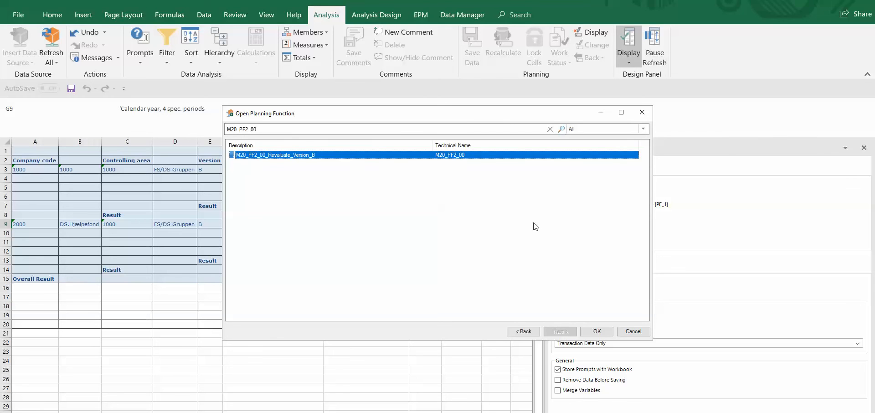
pyautogui.click(601, 331)
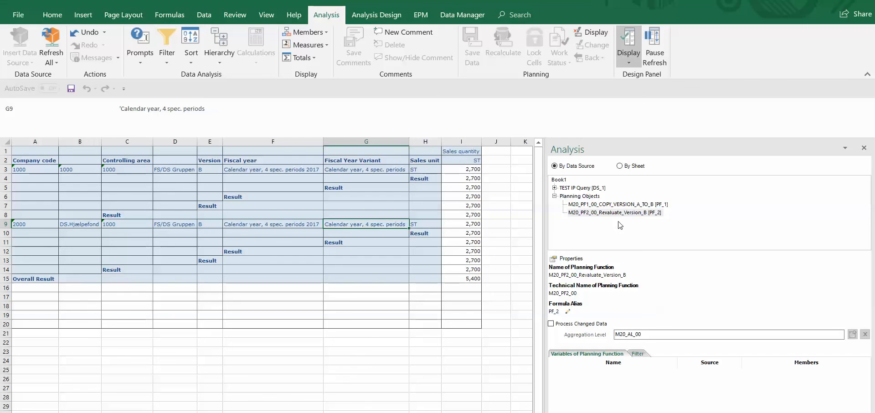
# Step: Open step 2's function M20_PF2_00 from the planning sequence in SAP GUI and examine the revaluation factors for company codes 1000 and 2000
pyautogui.hotkey('alt', 'Tab')
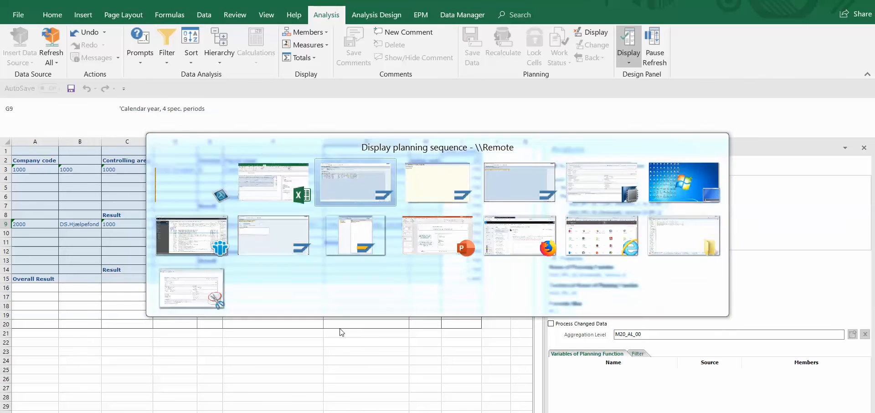
pyautogui.click(345, 148)
pyautogui.click(350, 140)
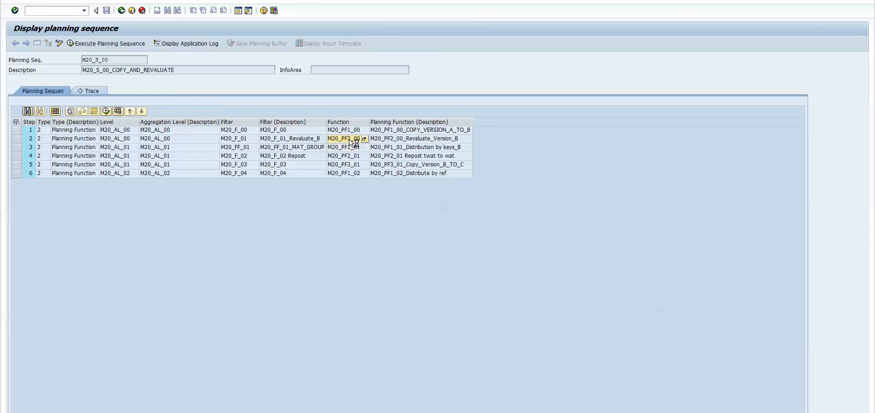
pyautogui.doubleClick(351, 139)
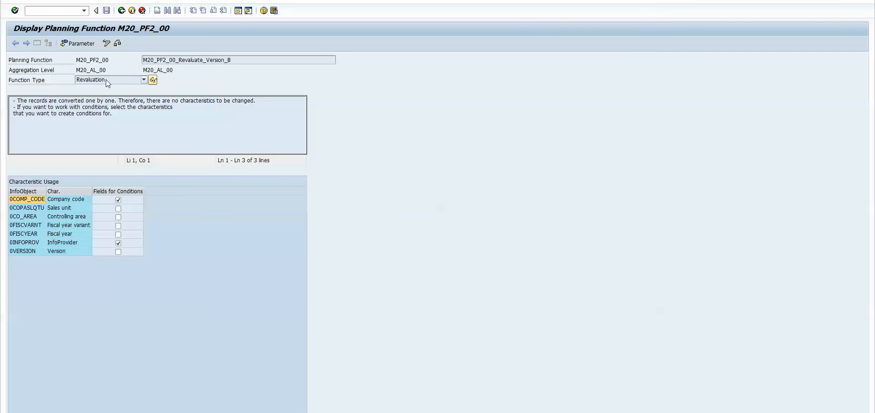
pyautogui.click(87, 45)
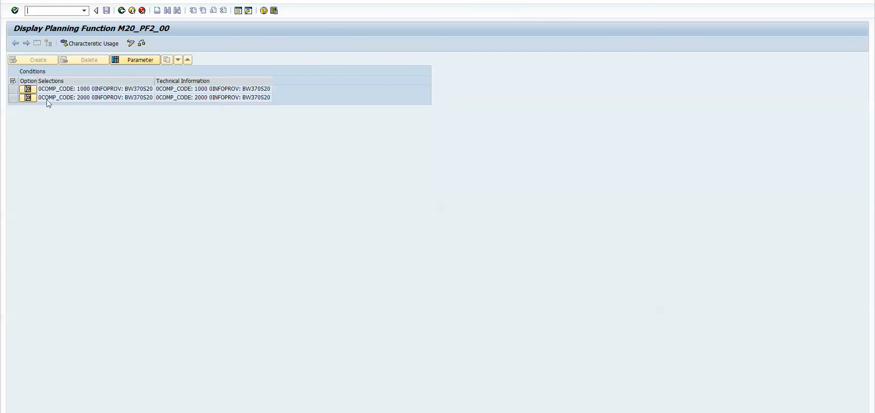
pyautogui.click(15, 90)
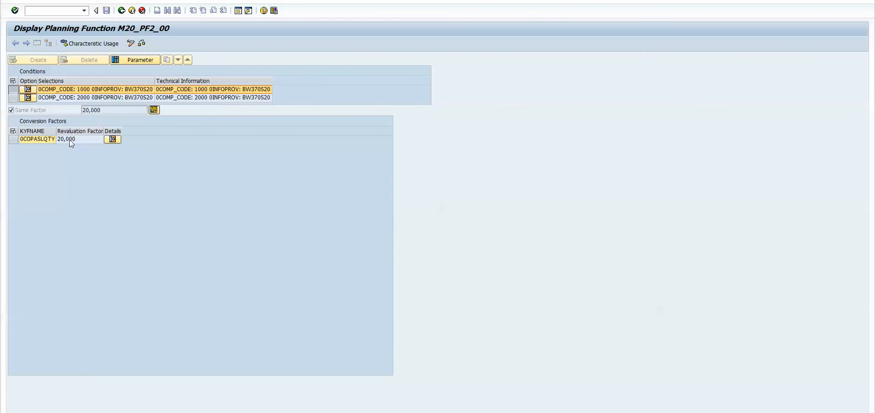
pyautogui.click(13, 97)
pyautogui.click(147, 59)
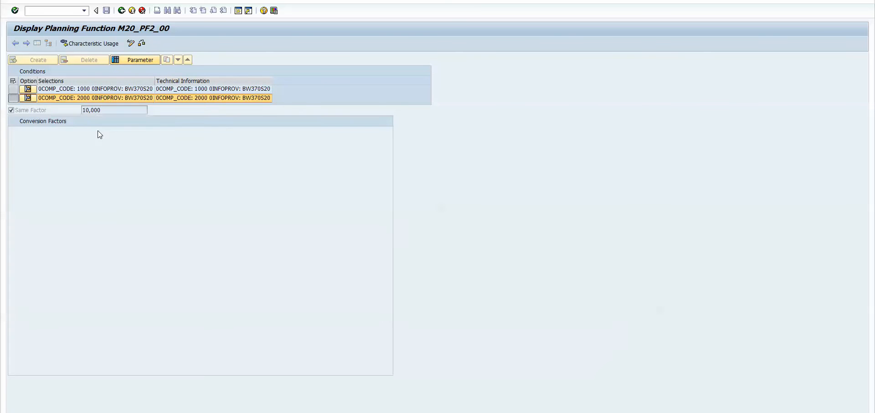
pyautogui.click(80, 141)
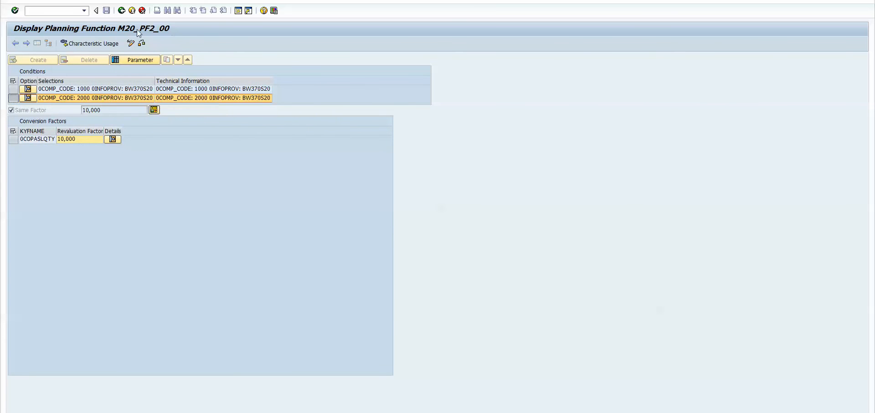
pyautogui.click(122, 11)
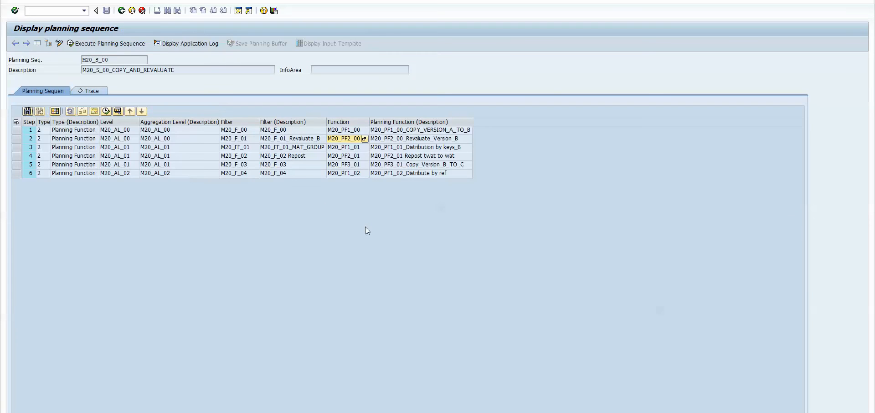
# Step: Return to Book1 in Excel and execute the planning function M20_PF2_00_Revaluate_Version_B
pyautogui.click(293, 393)
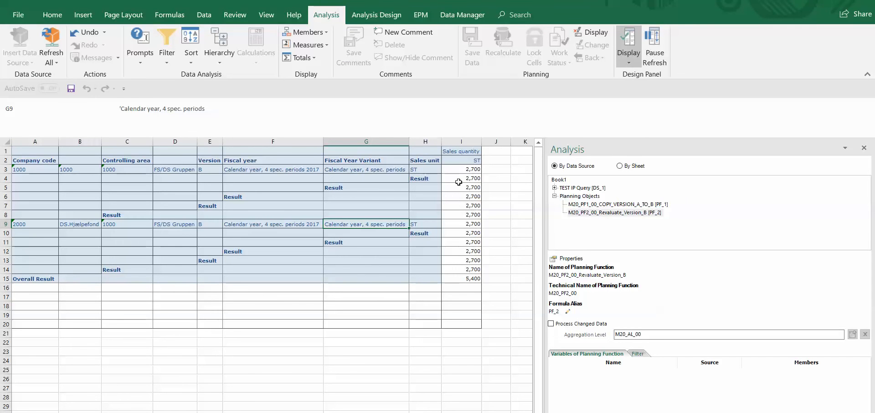
pyautogui.click(609, 213)
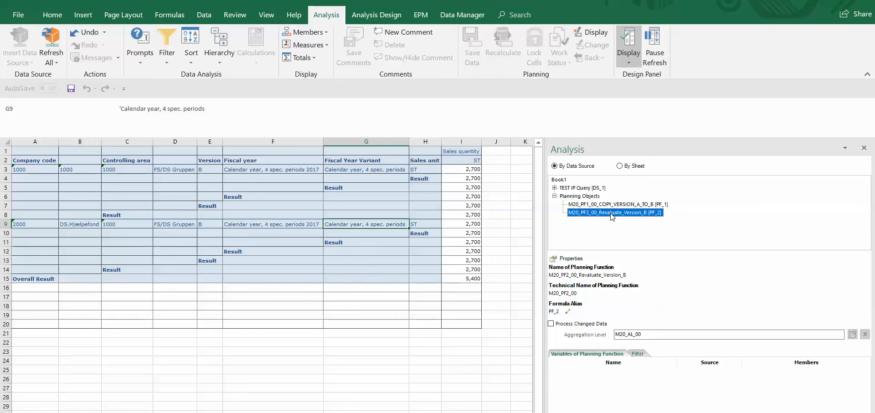
pyautogui.rightClick(612, 216)
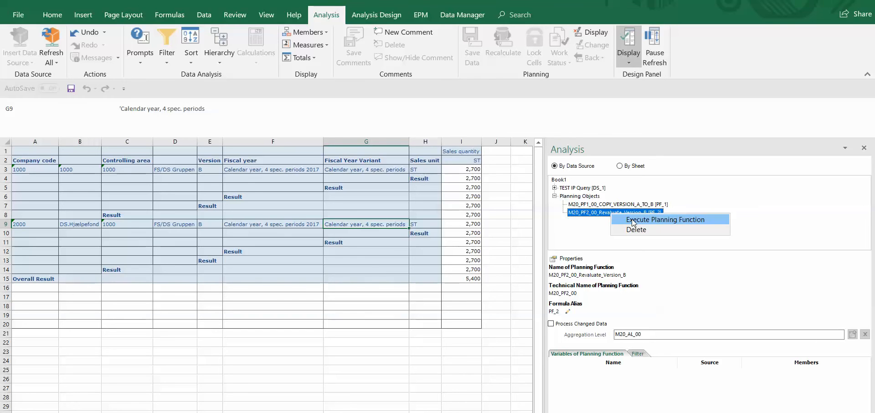
pyautogui.click(633, 220)
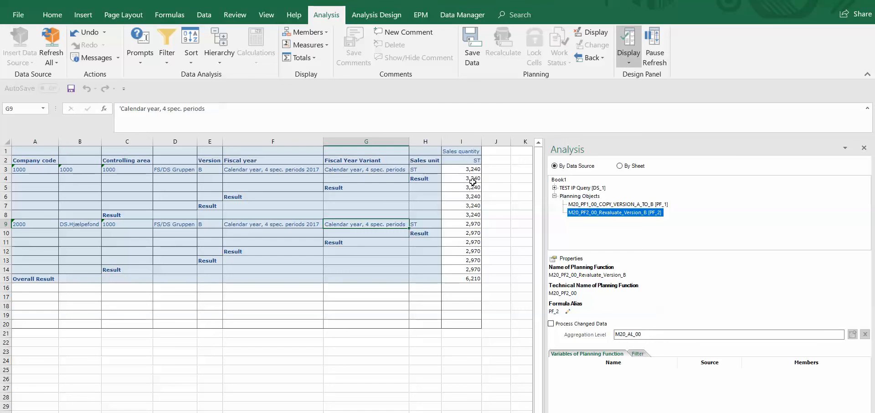
# Step: Switch to the BW370S20 list output in SAP GUI and check the stored records for company codes 1000 and 2000
pyautogui.hotkey('alt', 'Tab')
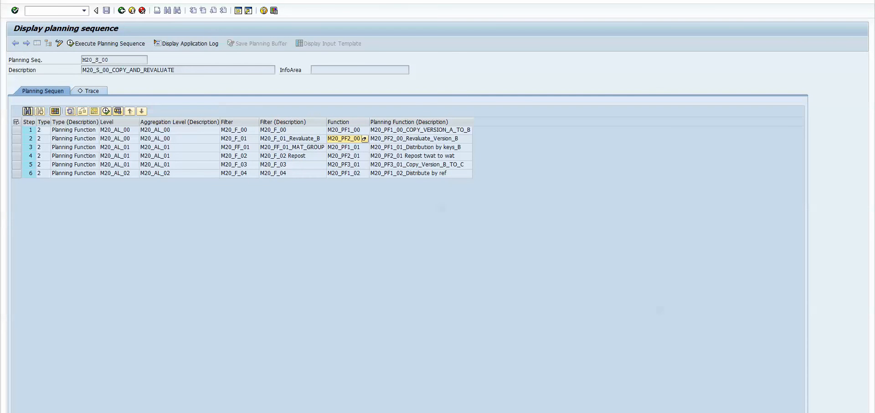
pyautogui.hotkey('alt', 'Tab')
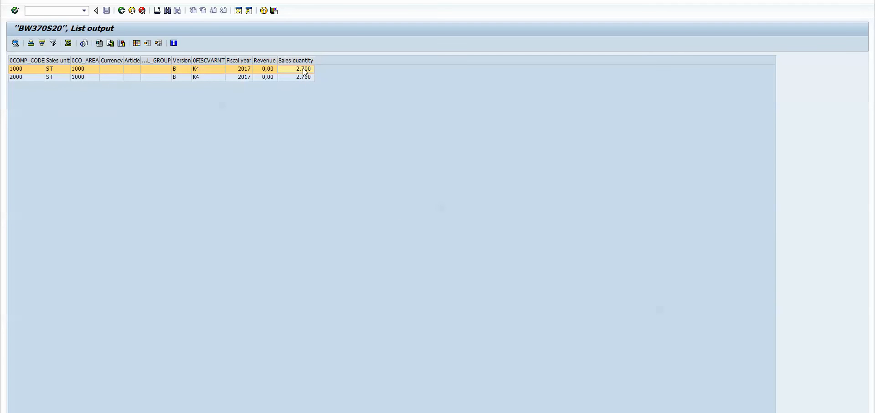
pyautogui.click(24, 77)
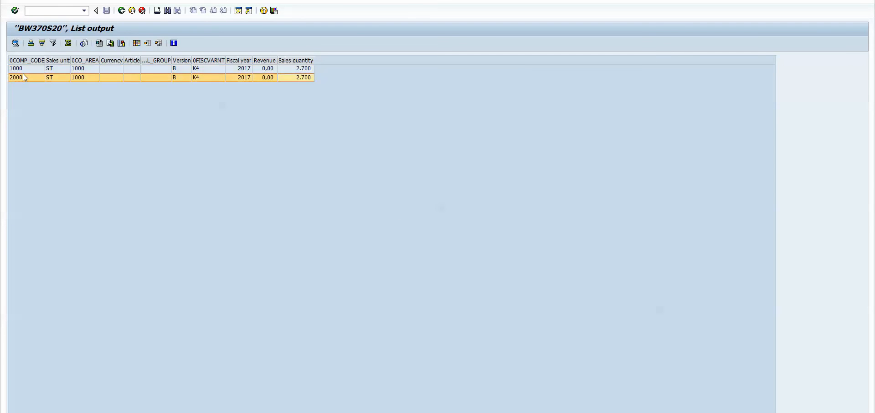
pyautogui.click(19, 69)
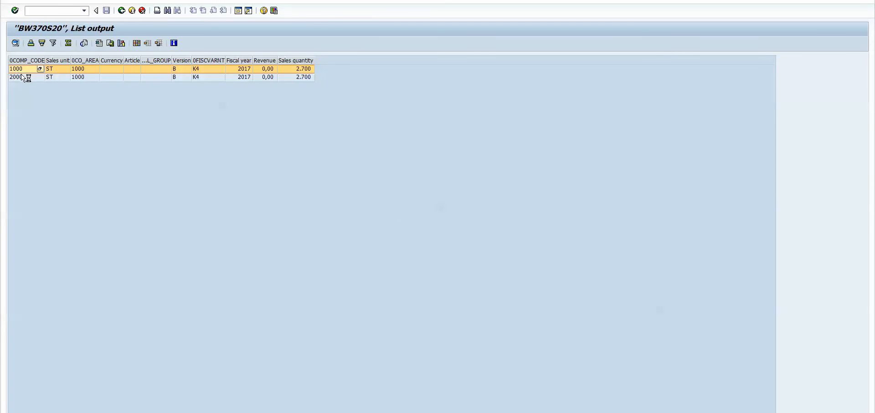
pyautogui.click(23, 78)
# Step: Review the revalued sales quantities of company codes 1000 and 2000 in Excel and save the planning data
pyautogui.moveTo(294, 412)
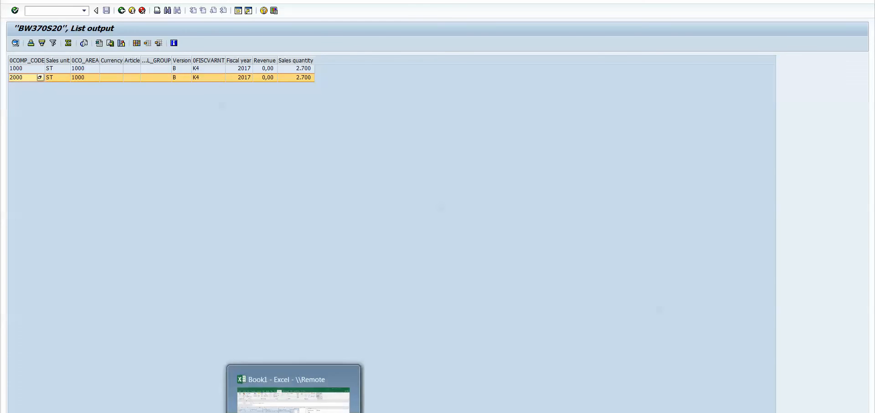
pyautogui.click(294, 397)
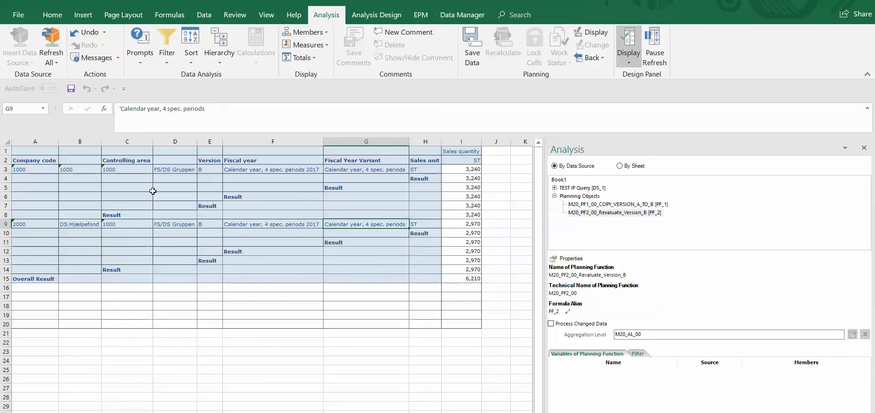
pyautogui.click(470, 170)
pyautogui.click(25, 172)
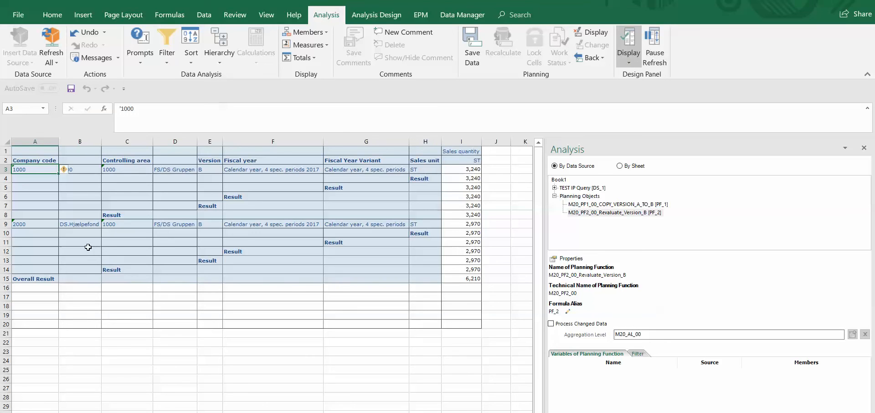
pyautogui.click(34, 224)
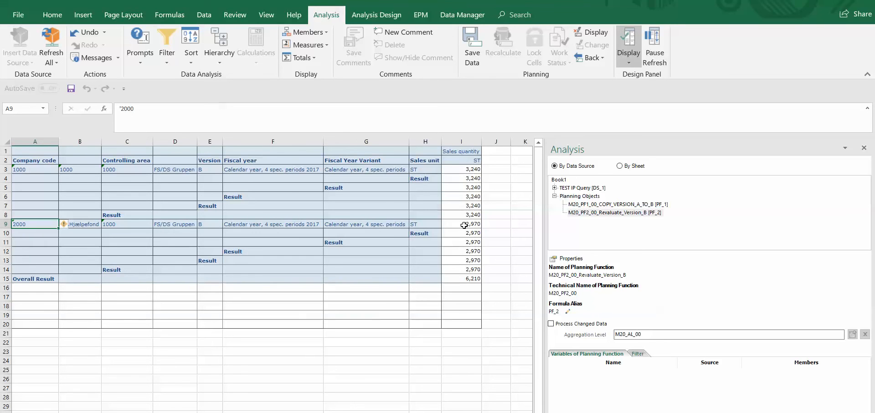
pyautogui.click(475, 43)
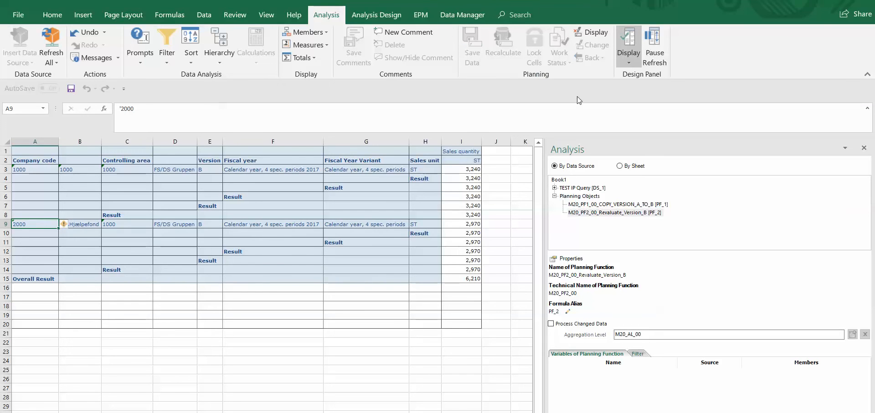
# Step: List the BW370S20 contents again in SAP GUI and check the saved sales quantities of both company codes
pyautogui.hotkey('alt', 'Tab')
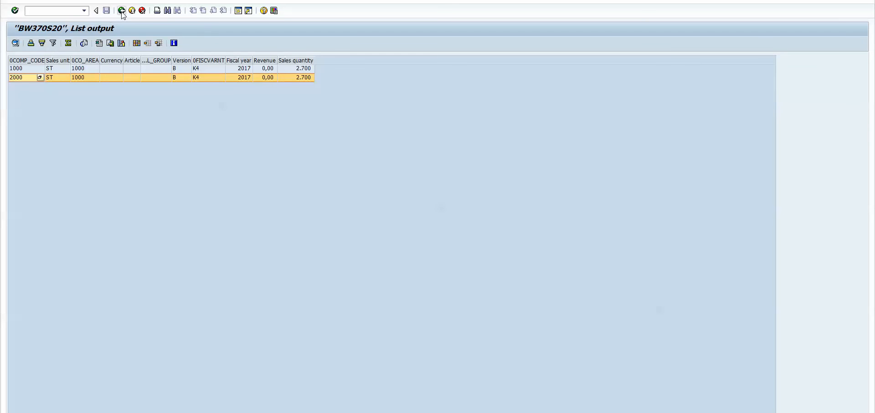
pyautogui.click(122, 10)
pyautogui.click(15, 43)
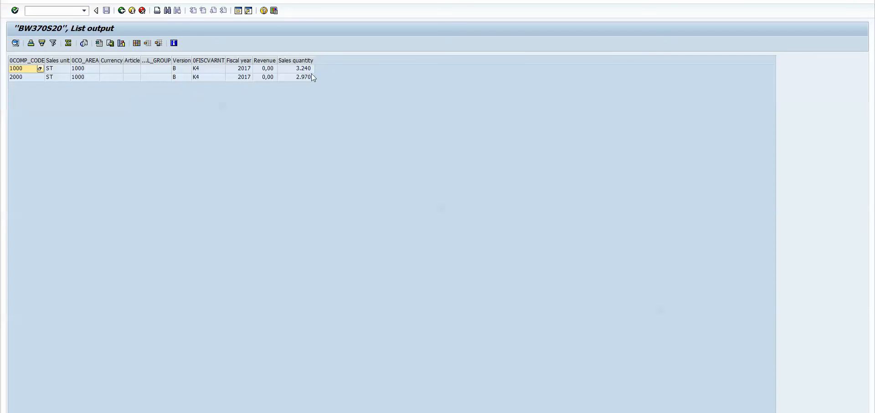
pyautogui.click(306, 70)
pyautogui.click(310, 77)
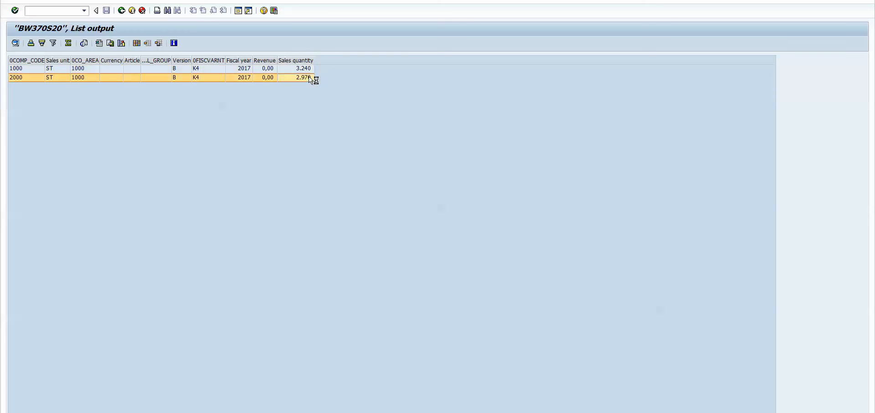
pyautogui.click(306, 69)
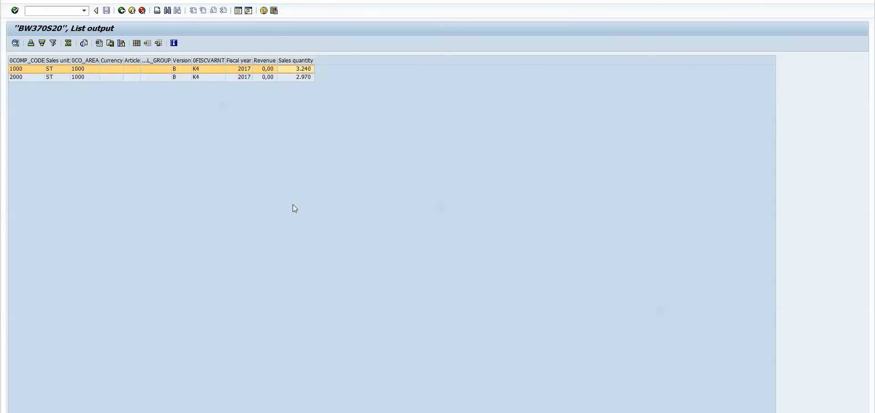